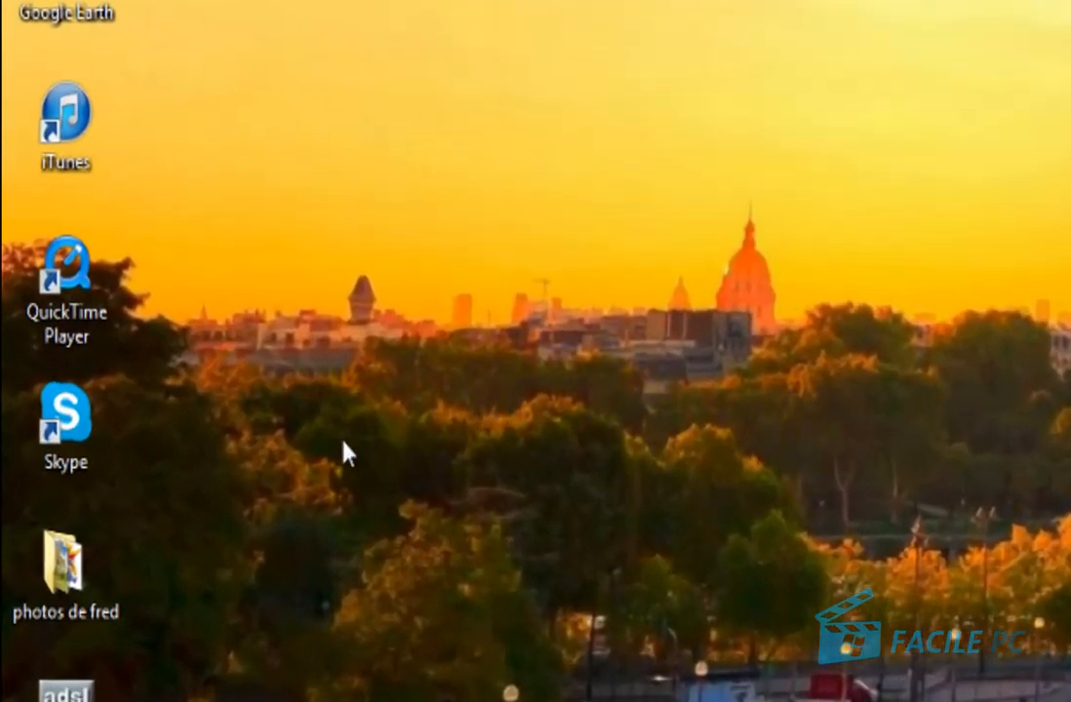
# Launch Skype from its Windows desktop shortcut.
pyautogui.doubleClick(60, 421)
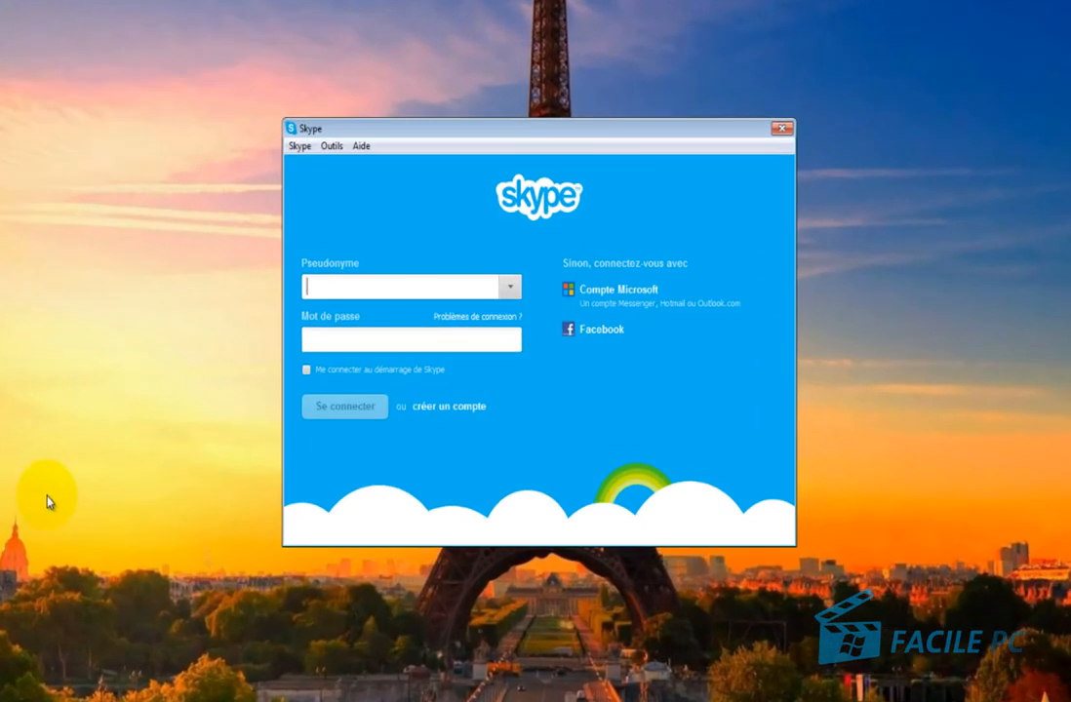
# Pick 'Compte Microsoft' to sign in with a Microsoft account instead of a Skype name.
pyautogui.click(295, 466)
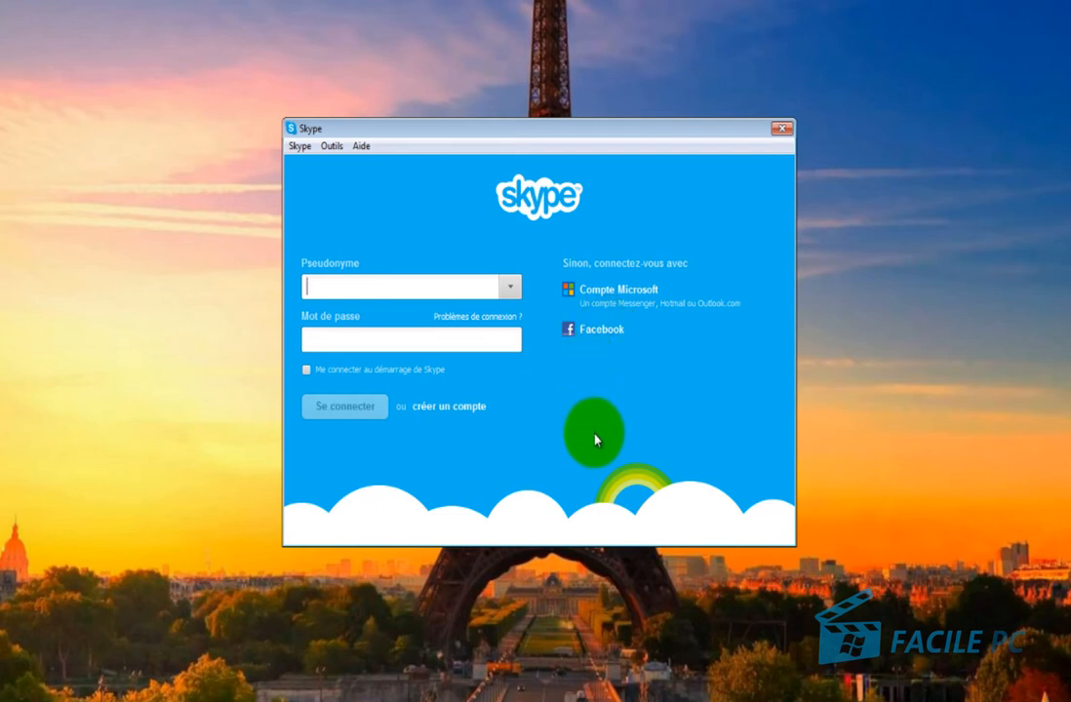
pyautogui.click(616, 291)
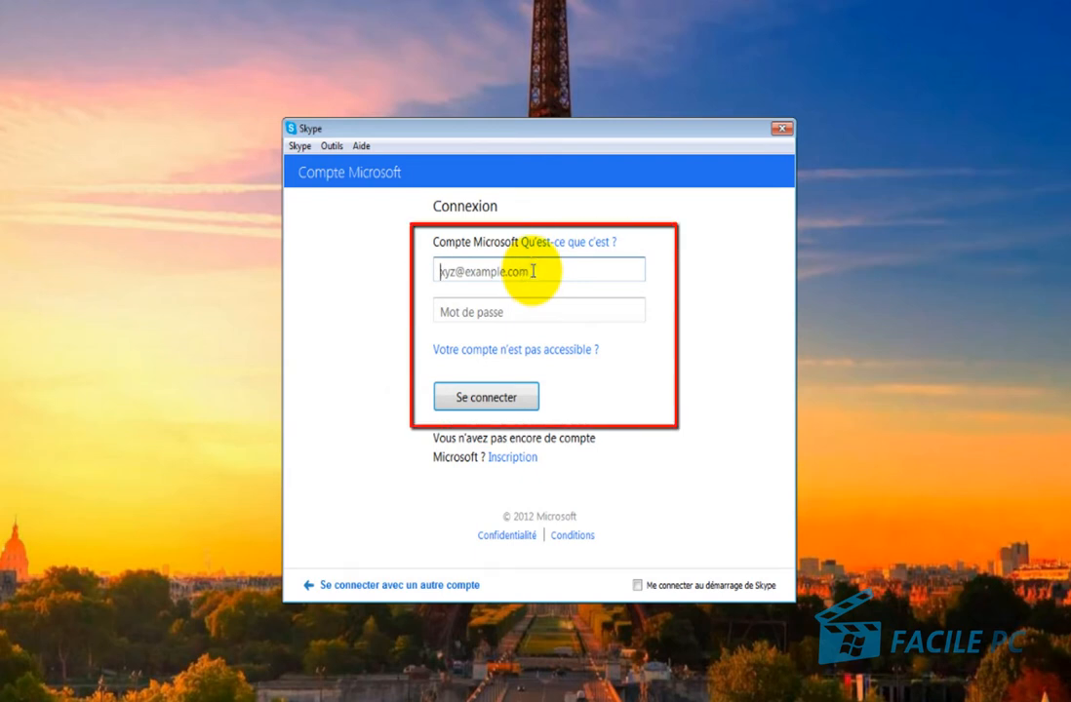
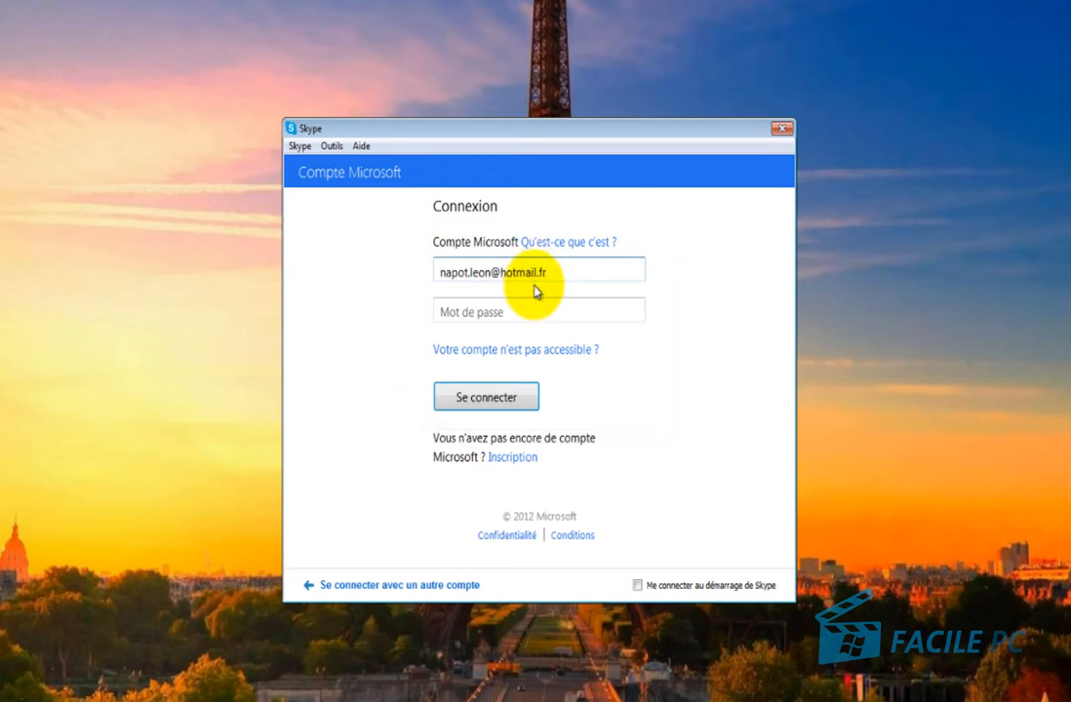
# Enter the Microsoft account e-mail and password and sign in with 'Se connecter'.
pyautogui.click(527, 310)
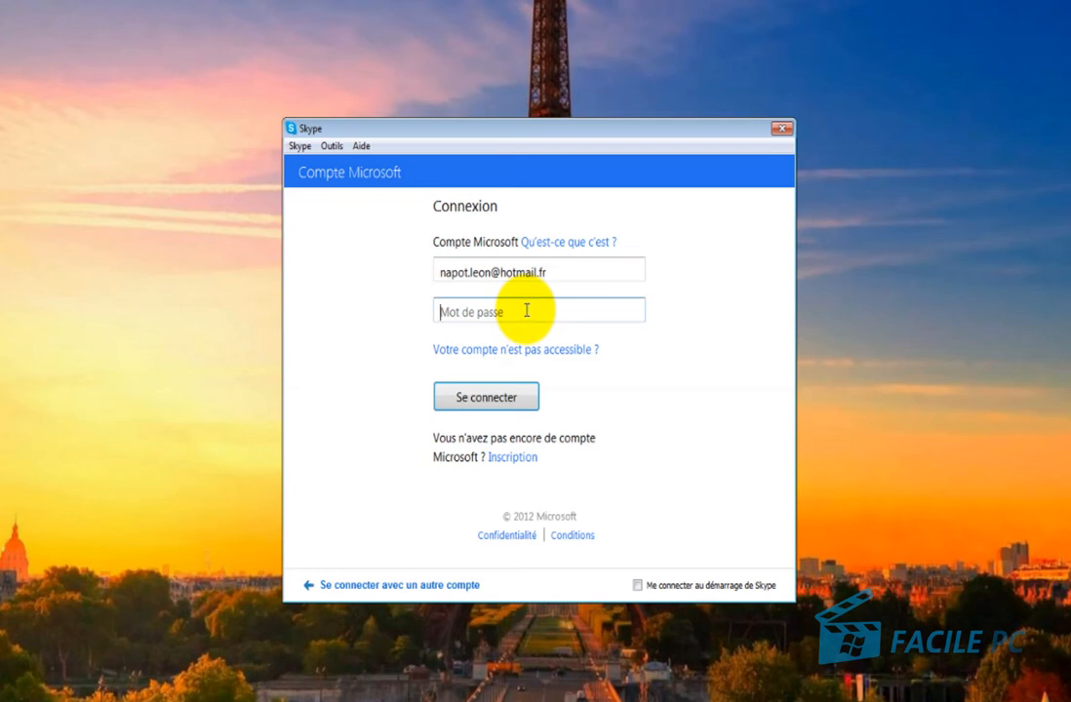
pyautogui.write('••••••••')
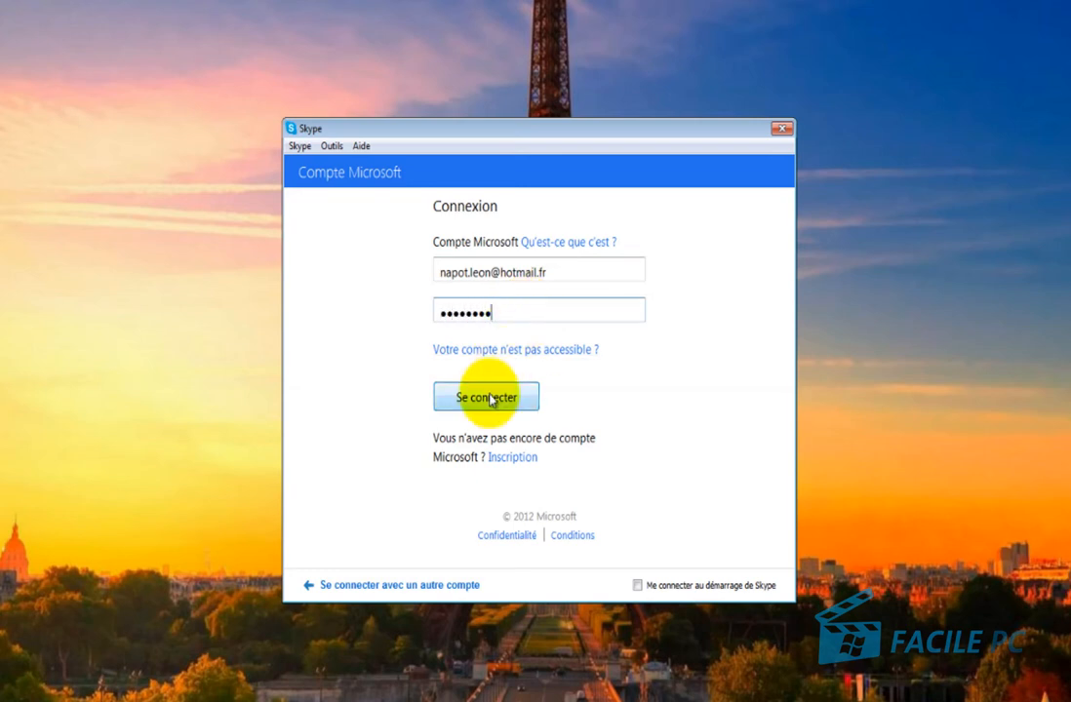
pyautogui.click(493, 398)
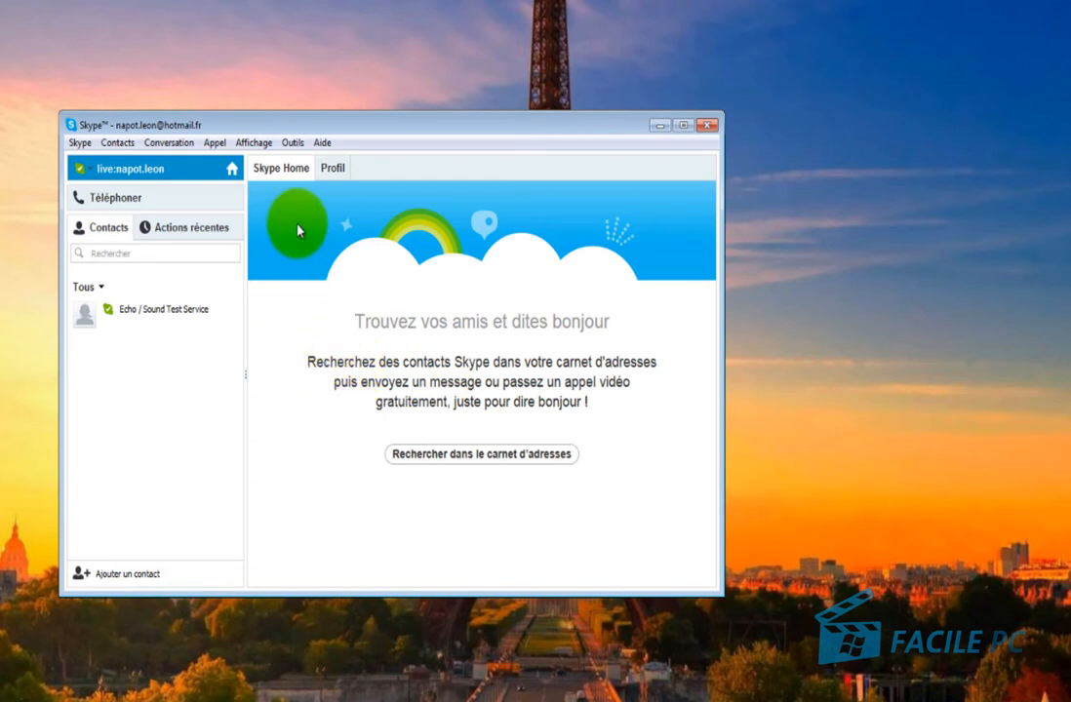
# Open Outils > Options… on Paramètres généraux and drag the window to the right.
pyautogui.click(292, 146)
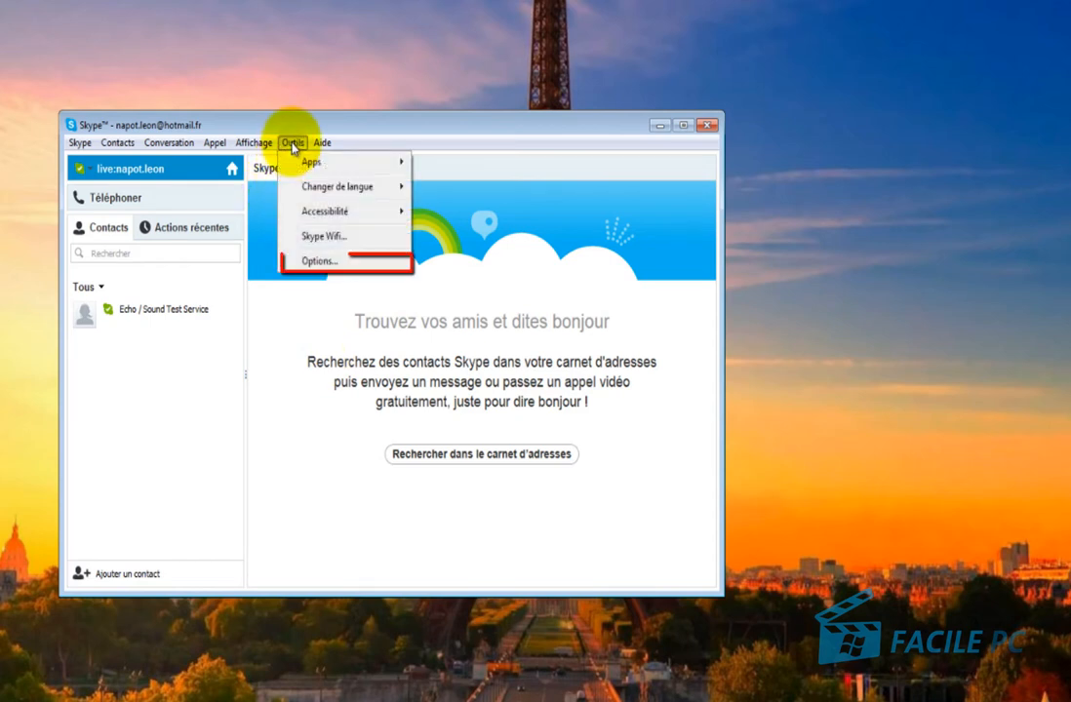
pyautogui.click(292, 261)
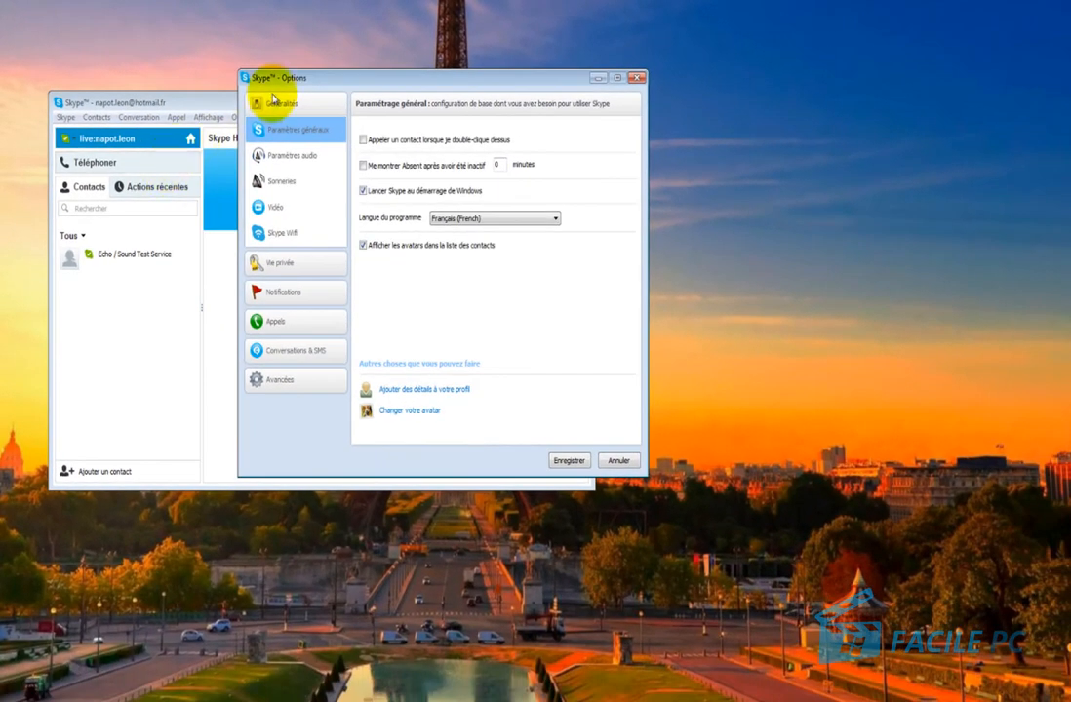
pyautogui.moveTo(299, 80); pyautogui.dragTo(663, 107)
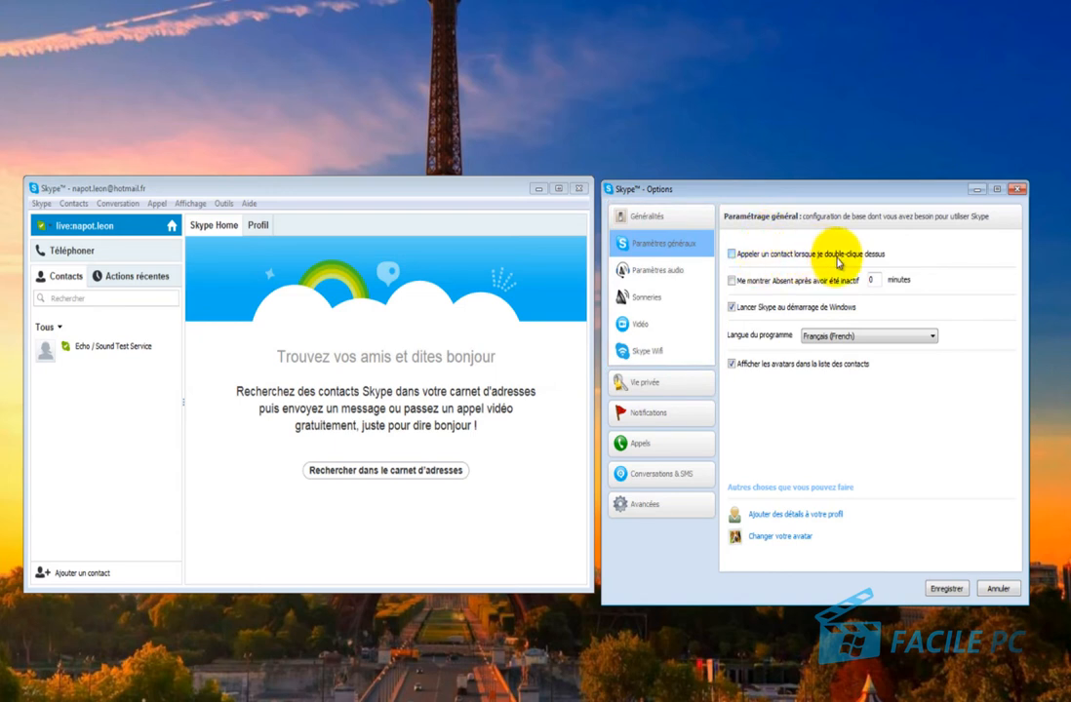
# Enable double-click to call, save, then test-call Echo / Sound Test Service and hang up.
pyautogui.click(96, 351)
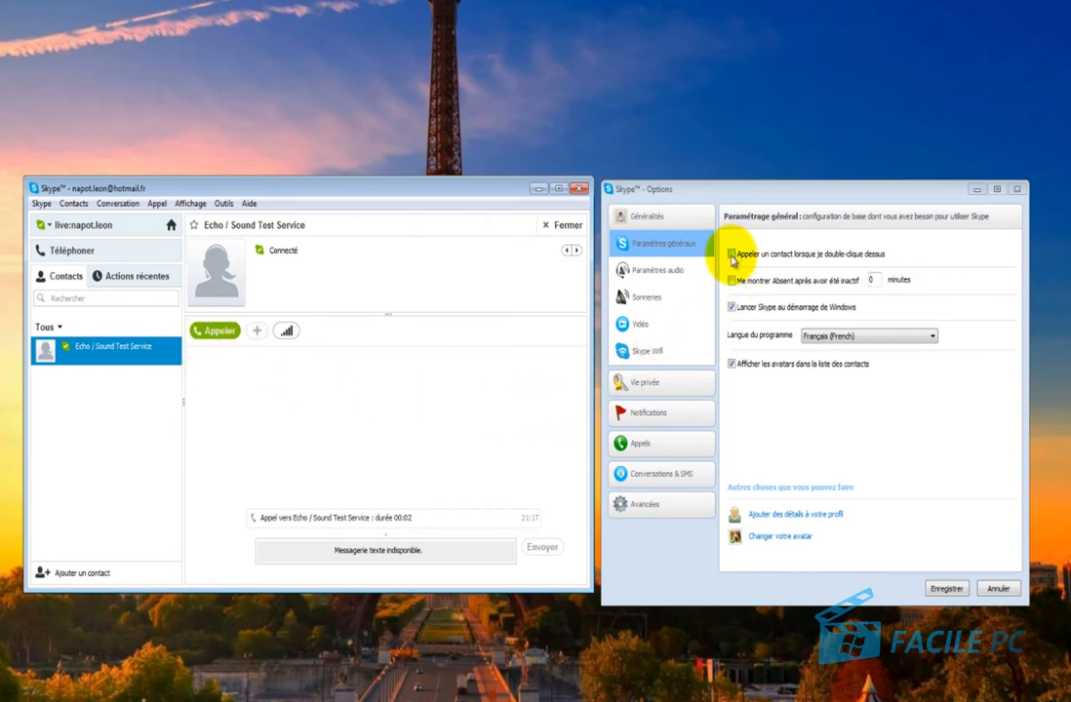
pyautogui.click(731, 254)
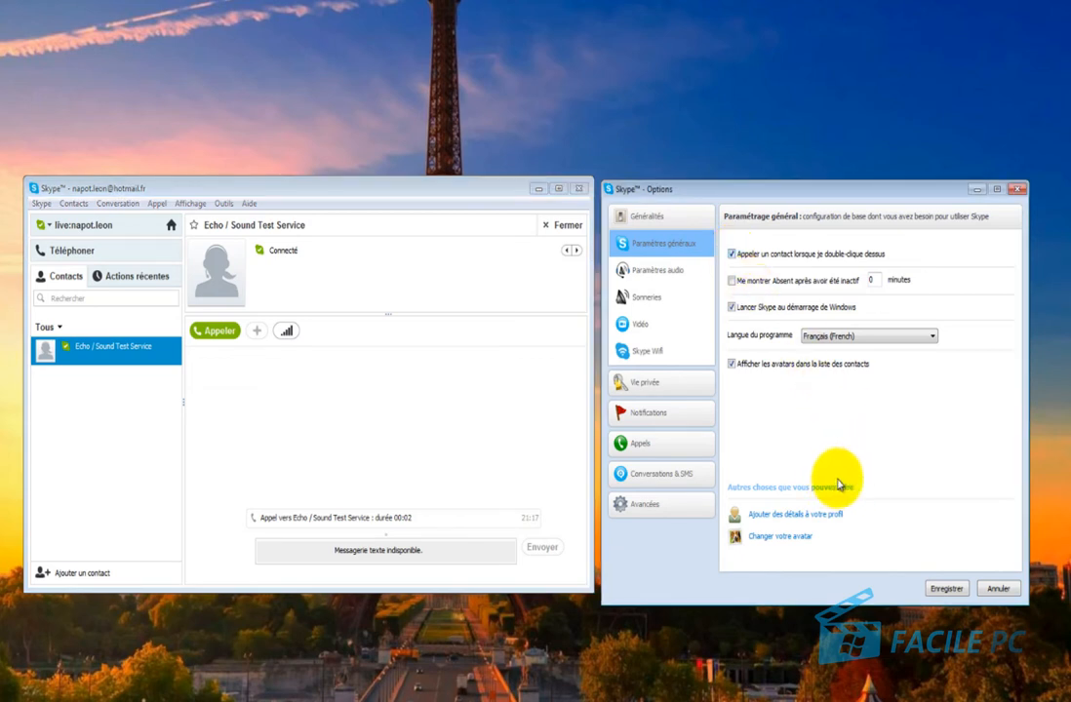
pyautogui.click(944, 589)
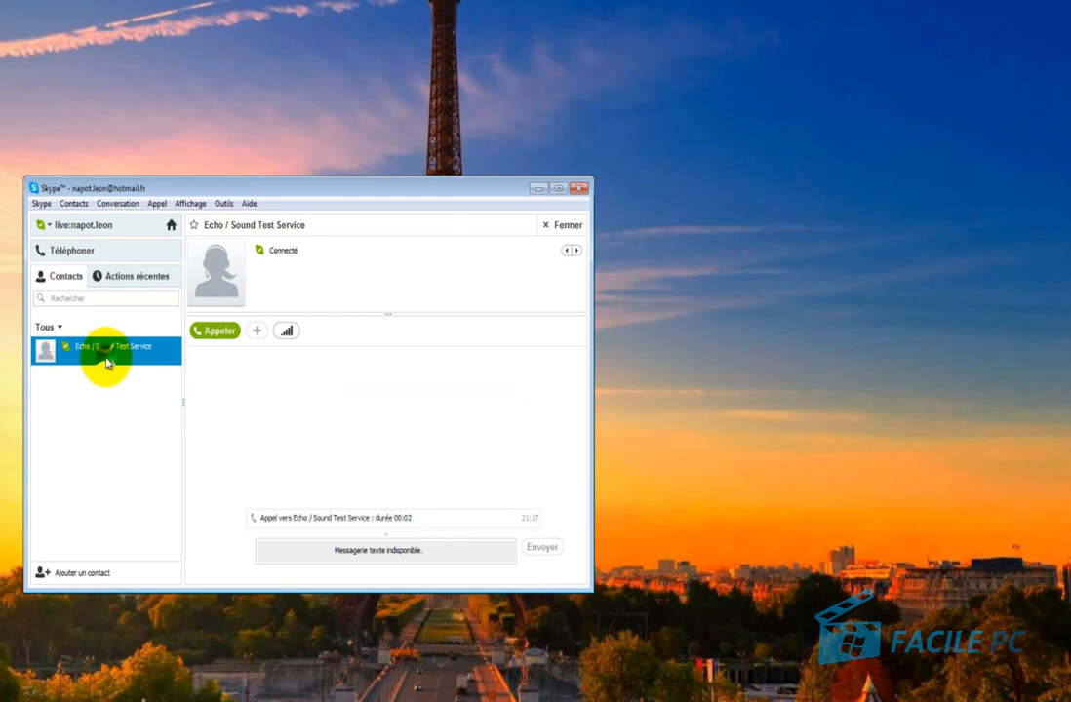
pyautogui.doubleClick(106, 362)
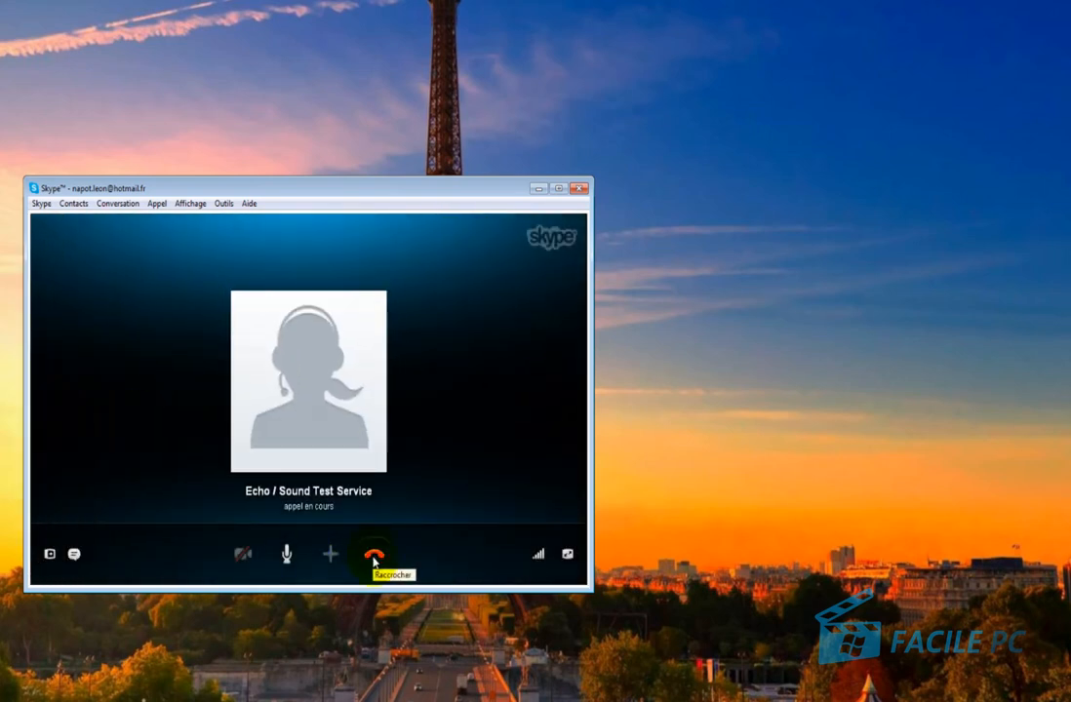
pyautogui.click(374, 556)
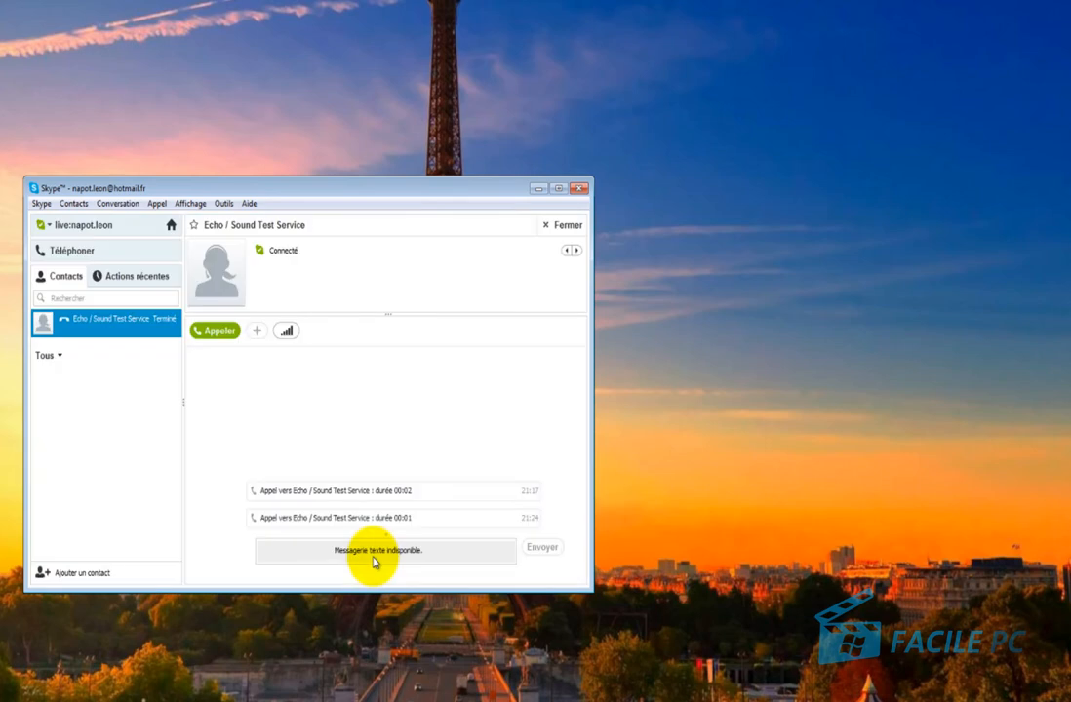
# Reopen Options, set the Away inactivity delay to 10 minutes, and show Paramètres audio.
pyautogui.click(224, 204)
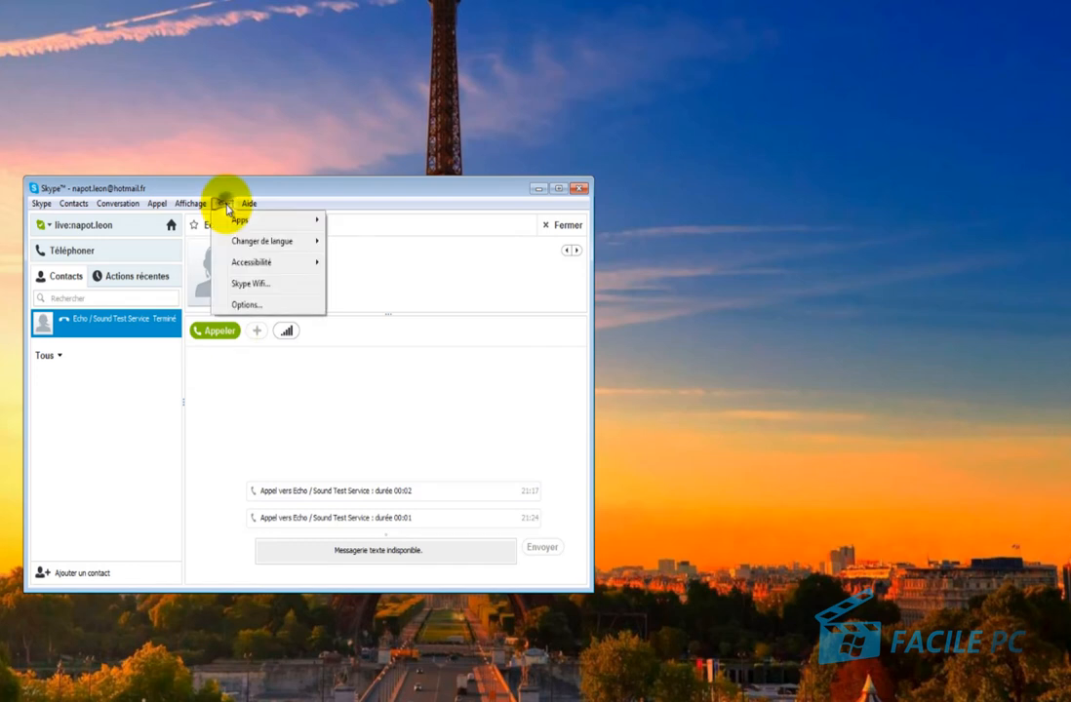
pyautogui.click(244, 305)
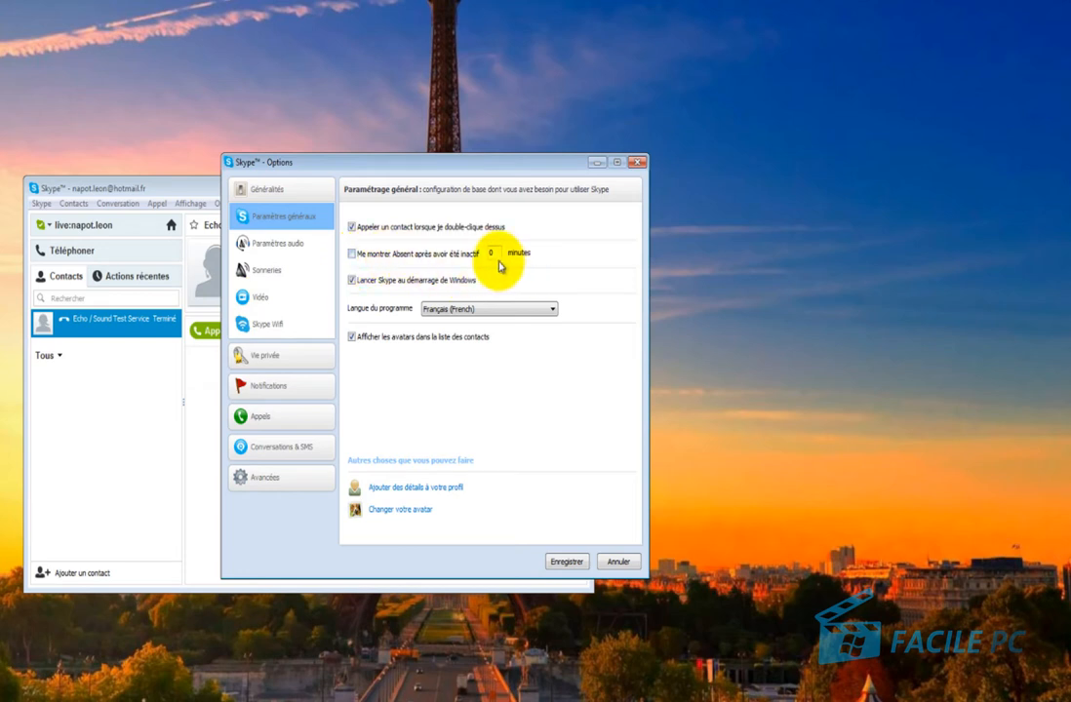
pyautogui.doubleClick(494, 255)
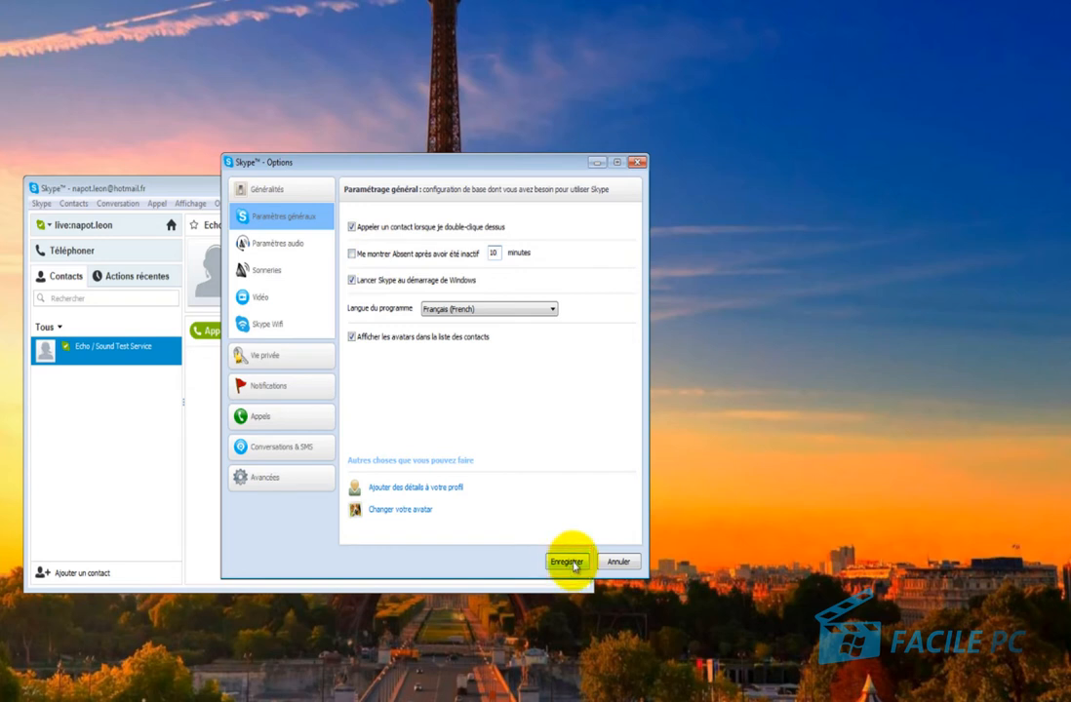
pyautogui.click(275, 245)
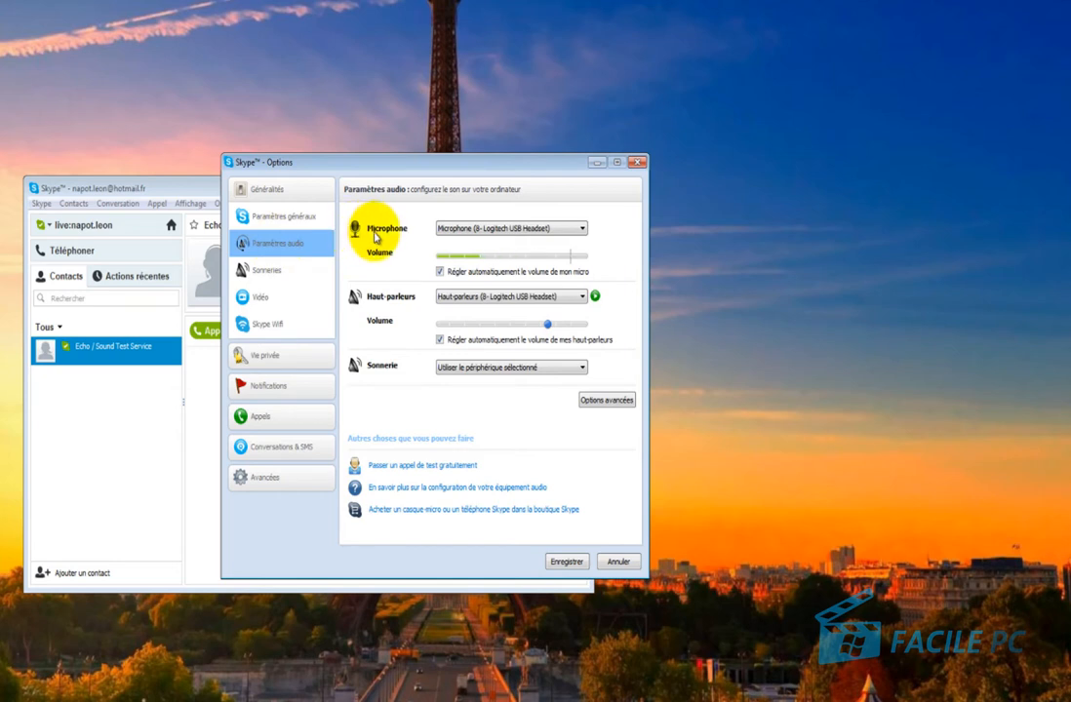
pyautogui.click(480, 230)
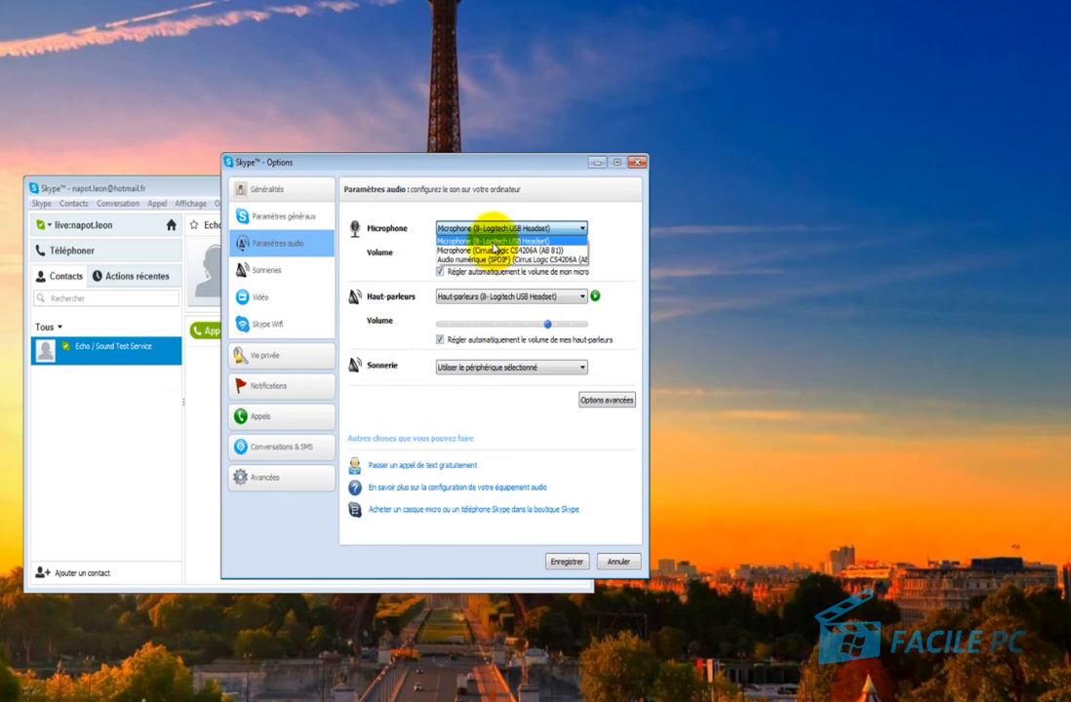
pyautogui.click(418, 253)
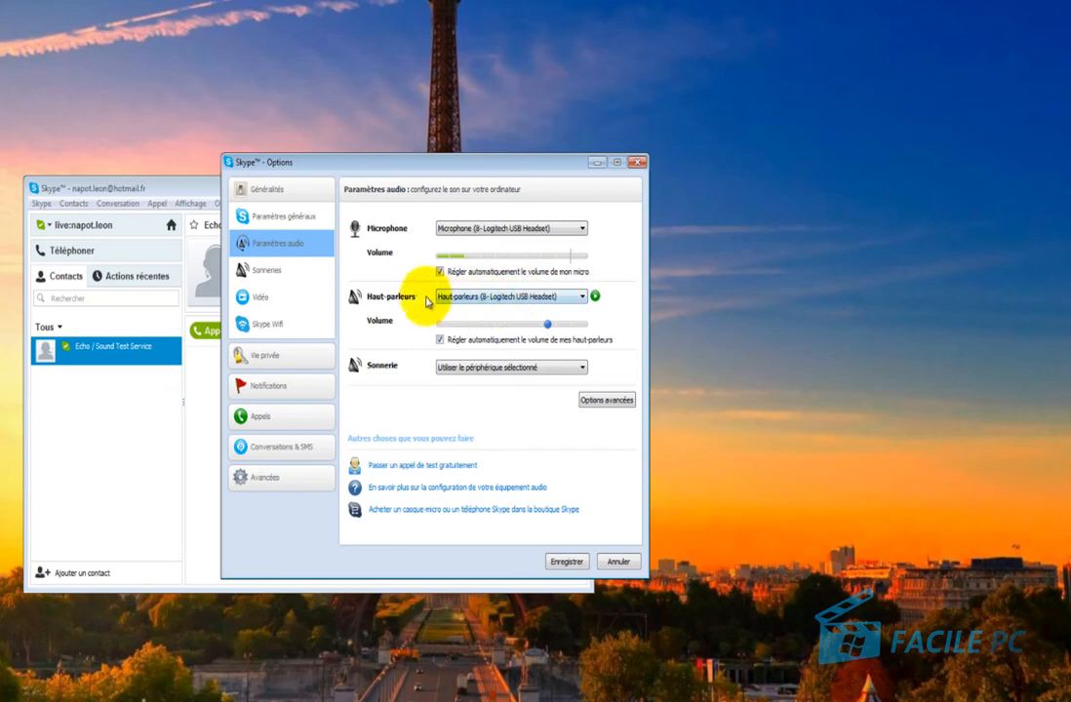
pyautogui.click(461, 297)
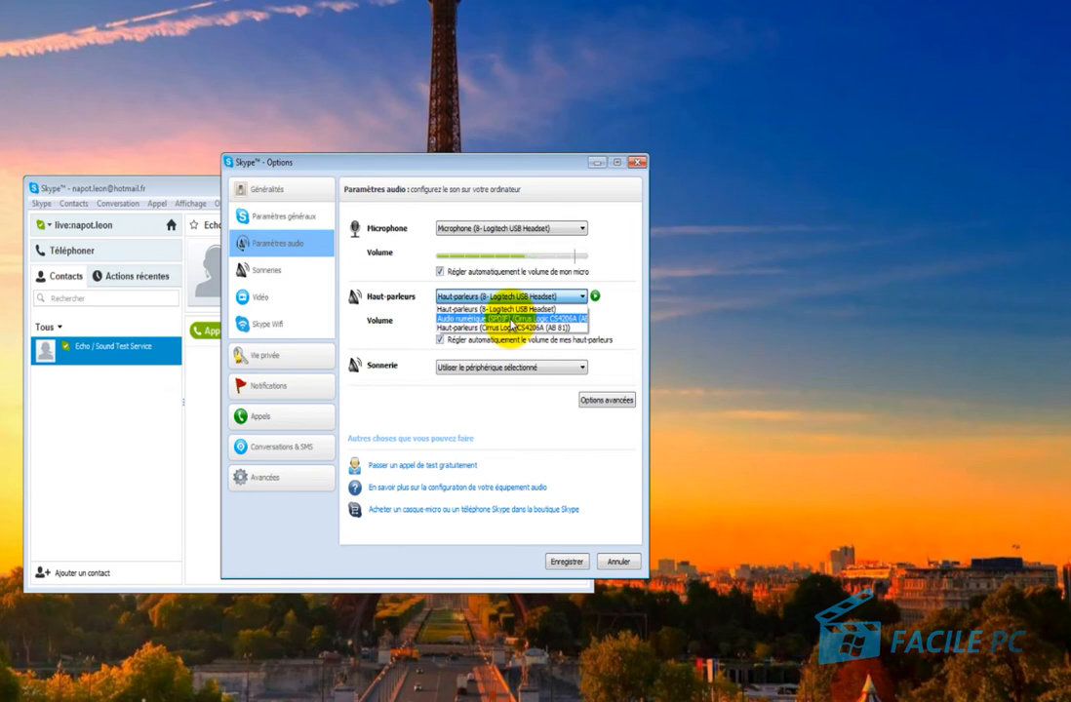
pyautogui.click(383, 330)
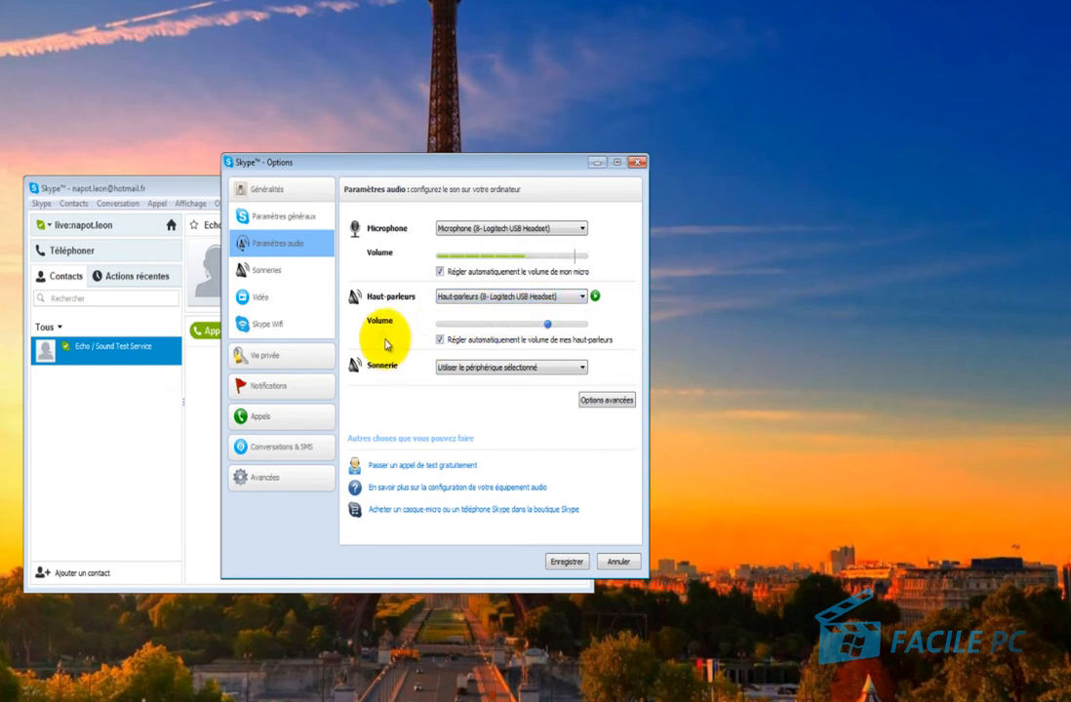
pyautogui.click(480, 371)
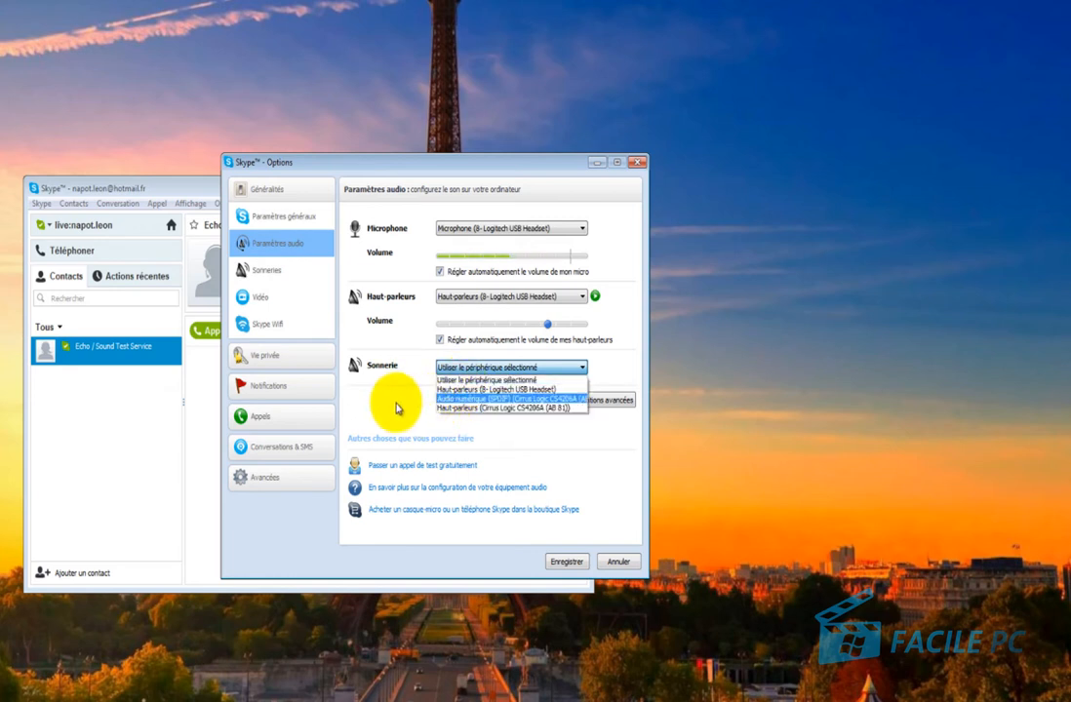
pyautogui.click(393, 405)
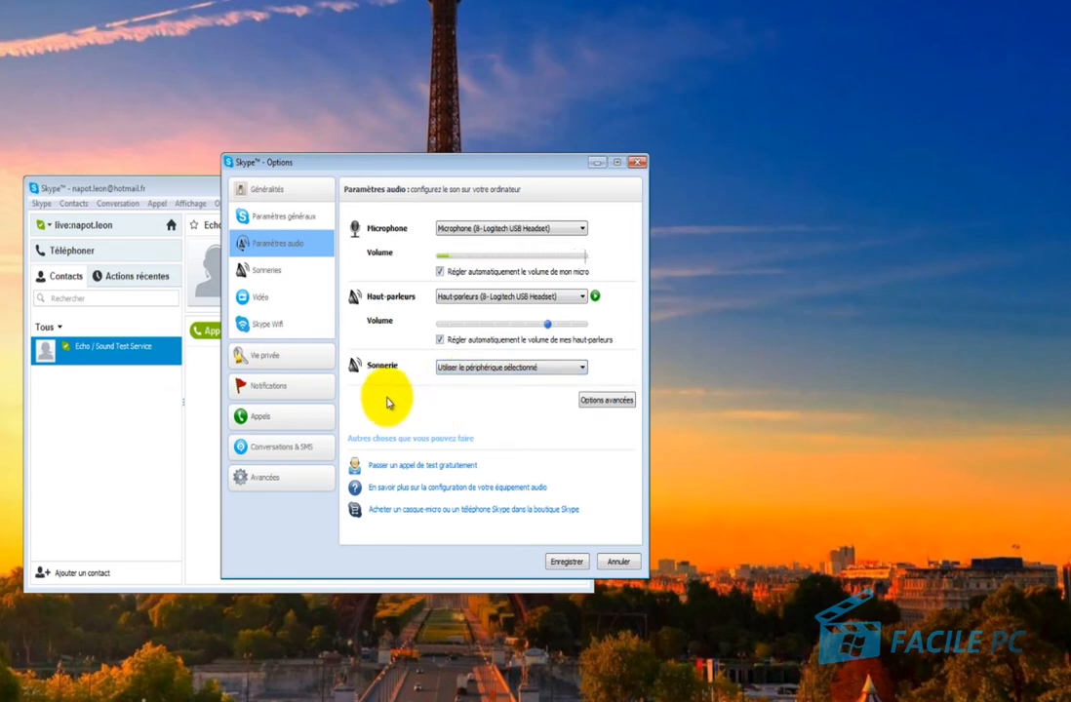
# On Sonneries, set the ringtone sound to 'Message vocal Skype envoyé' and preview it.
pyautogui.click(274, 273)
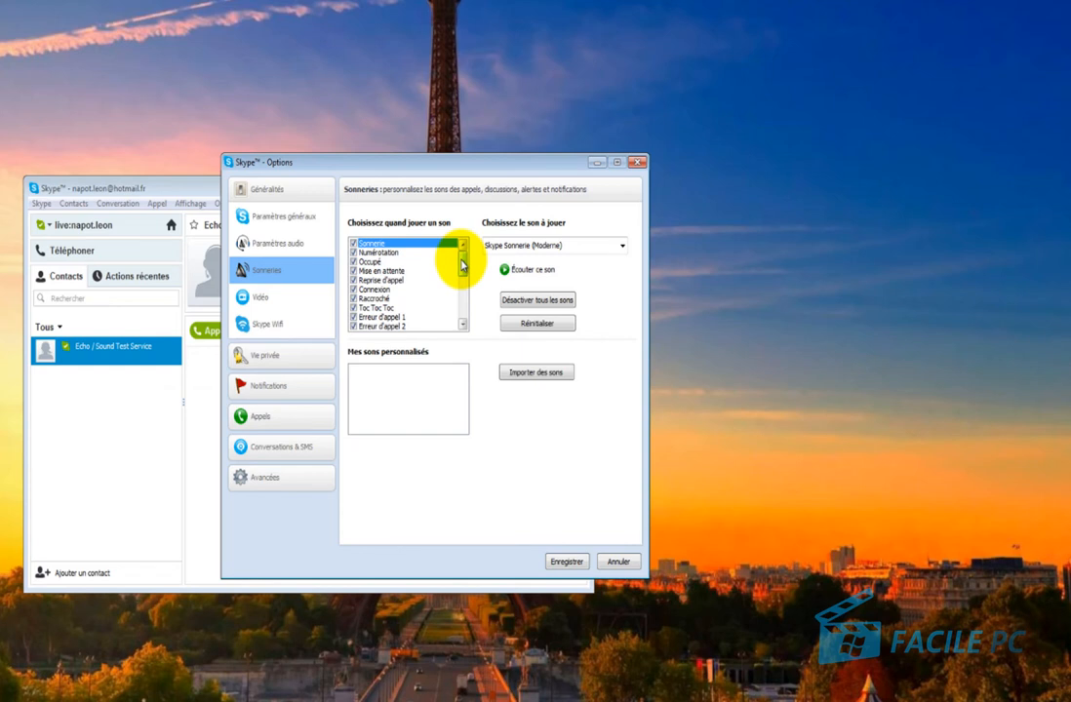
pyautogui.moveTo(463, 263); pyautogui.dragTo(472, 224)
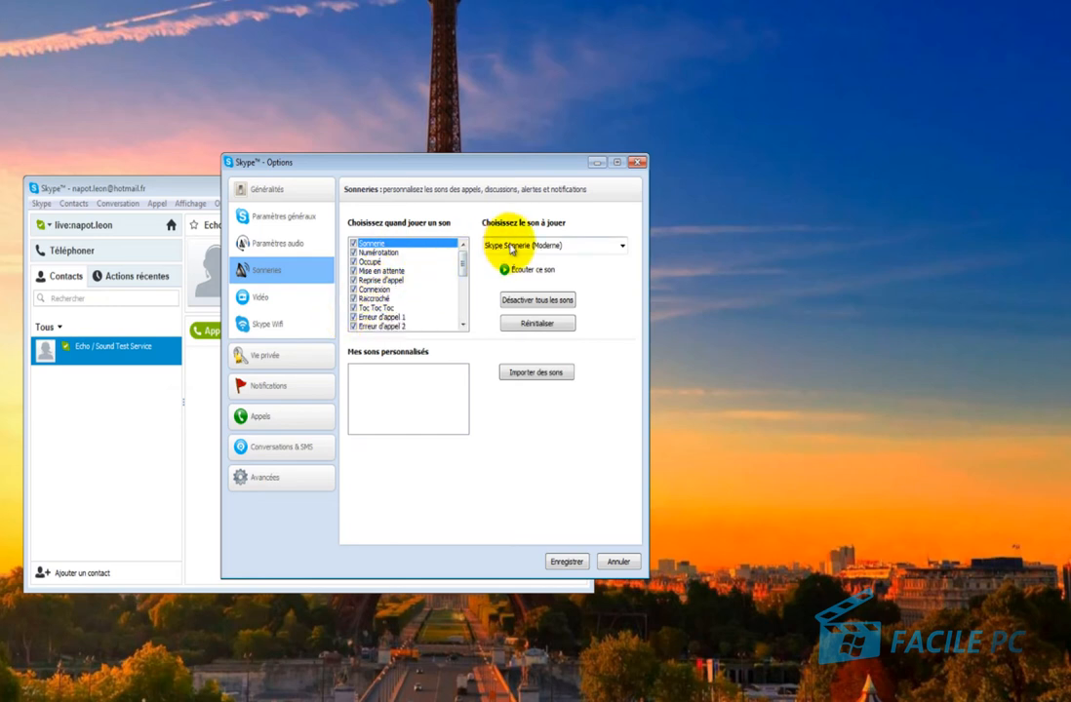
pyautogui.click(511, 247)
pyautogui.scroll(2, 546, 292)
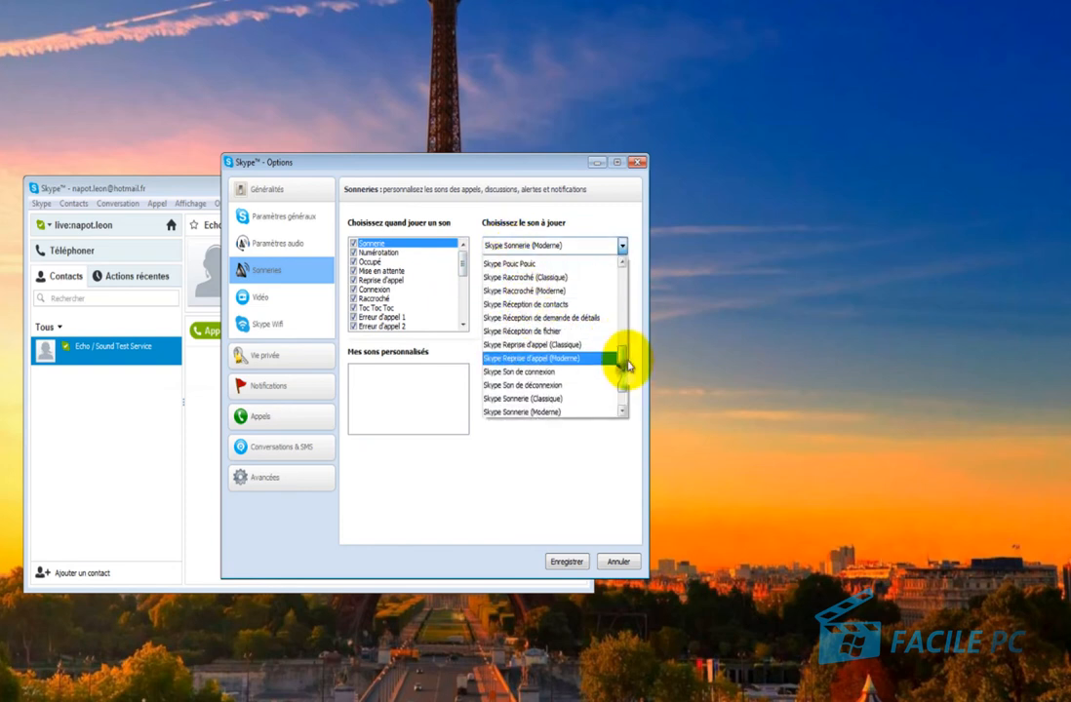
pyautogui.moveTo(627, 365); pyautogui.dragTo(636, 294)
pyautogui.click(576, 226)
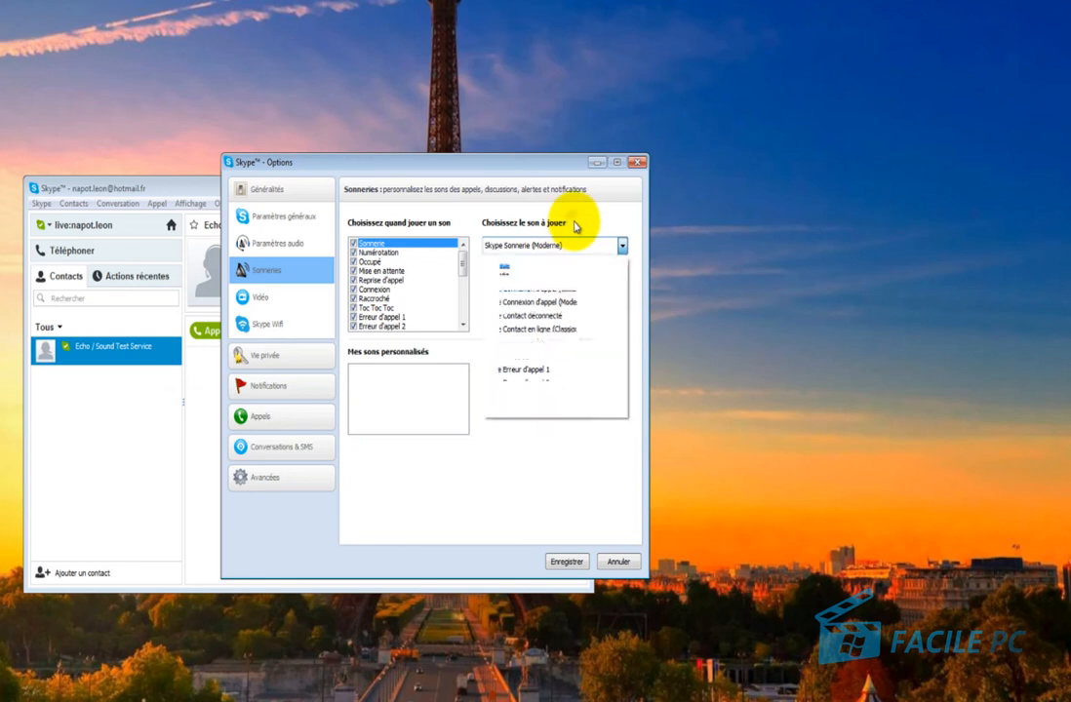
pyautogui.scroll(5, 544, 248)
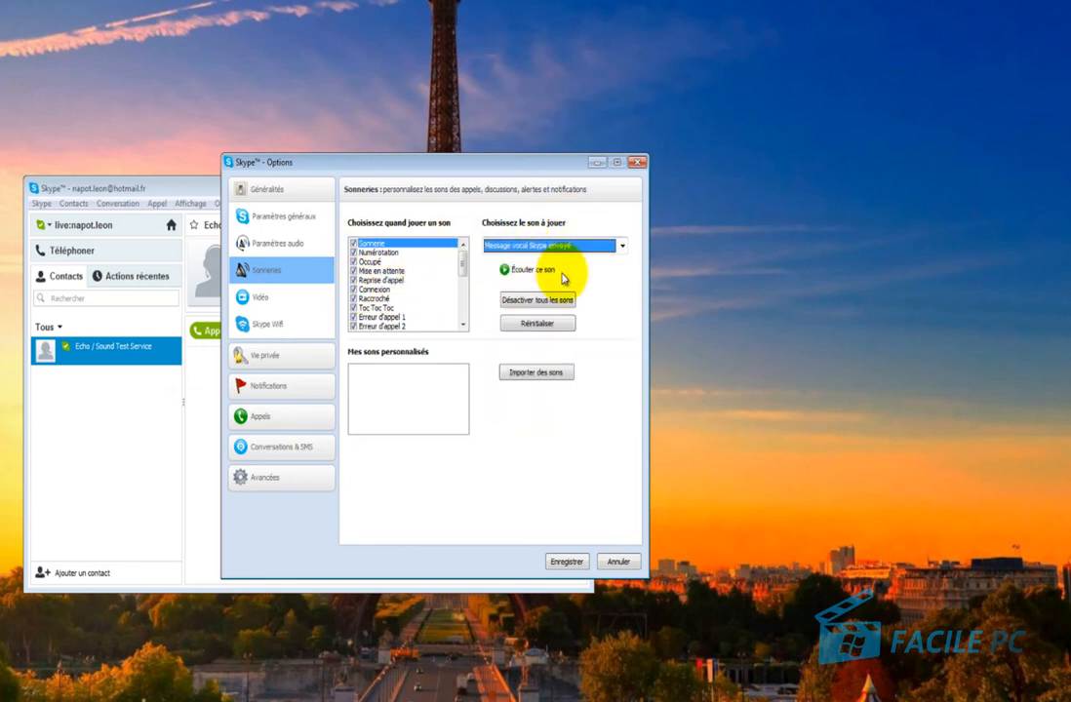
pyautogui.click(523, 274)
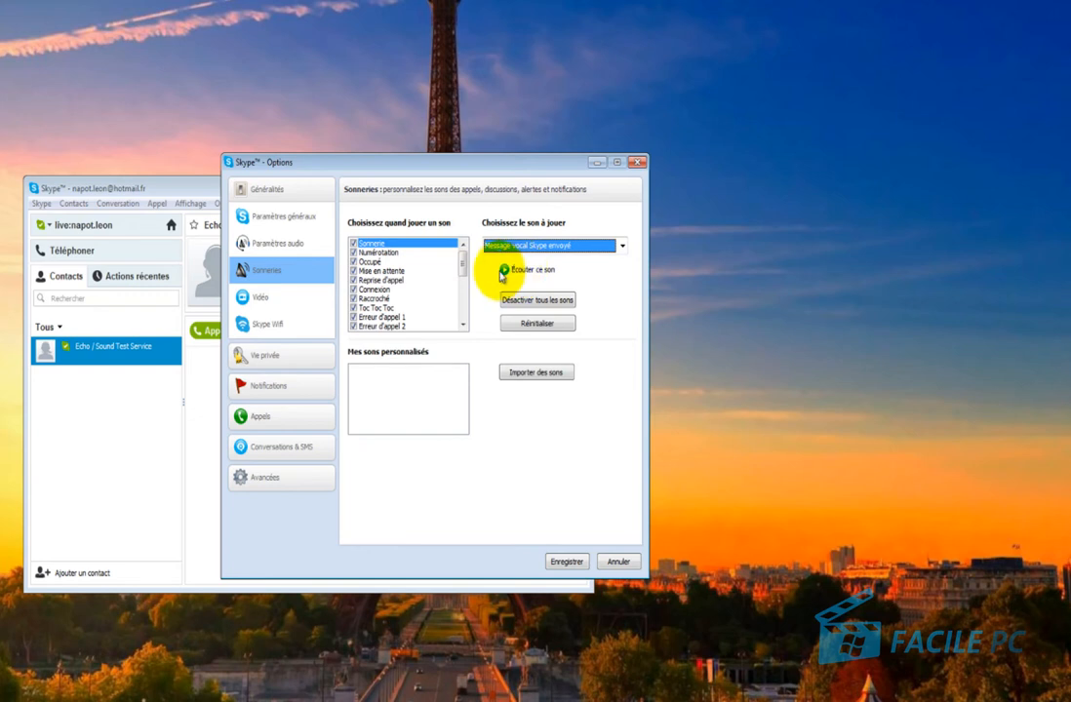
pyautogui.click(503, 272)
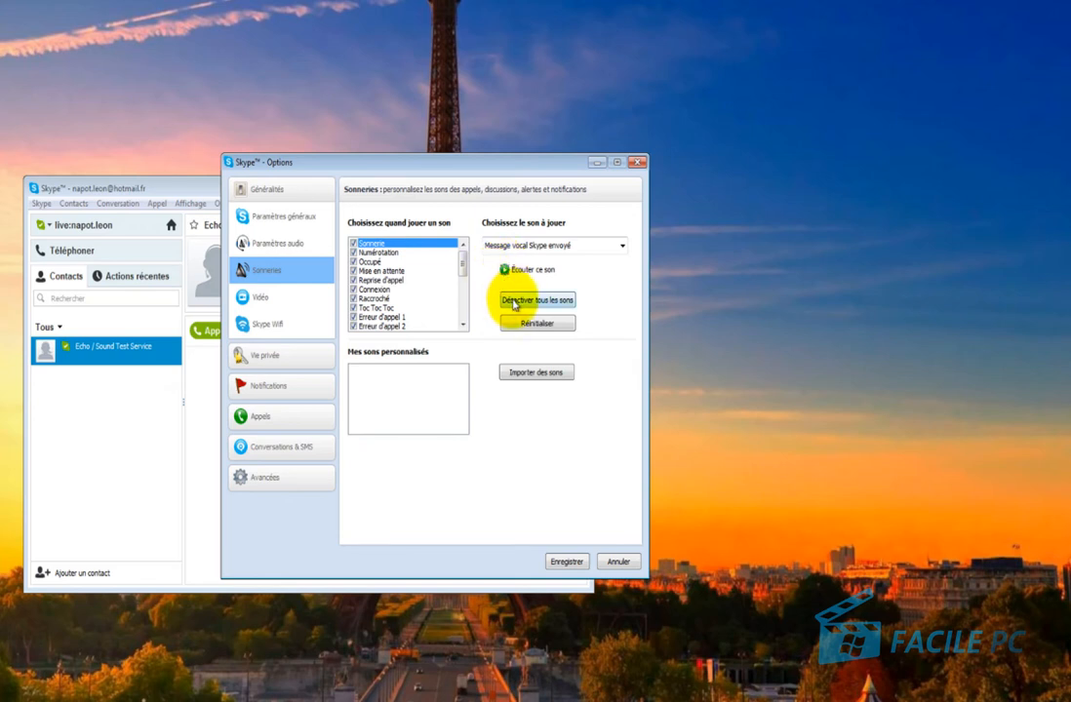
# Toggle all sounds off and back on, then check the Raccroché and Toc Toc Toc events.
pyautogui.click(514, 304)
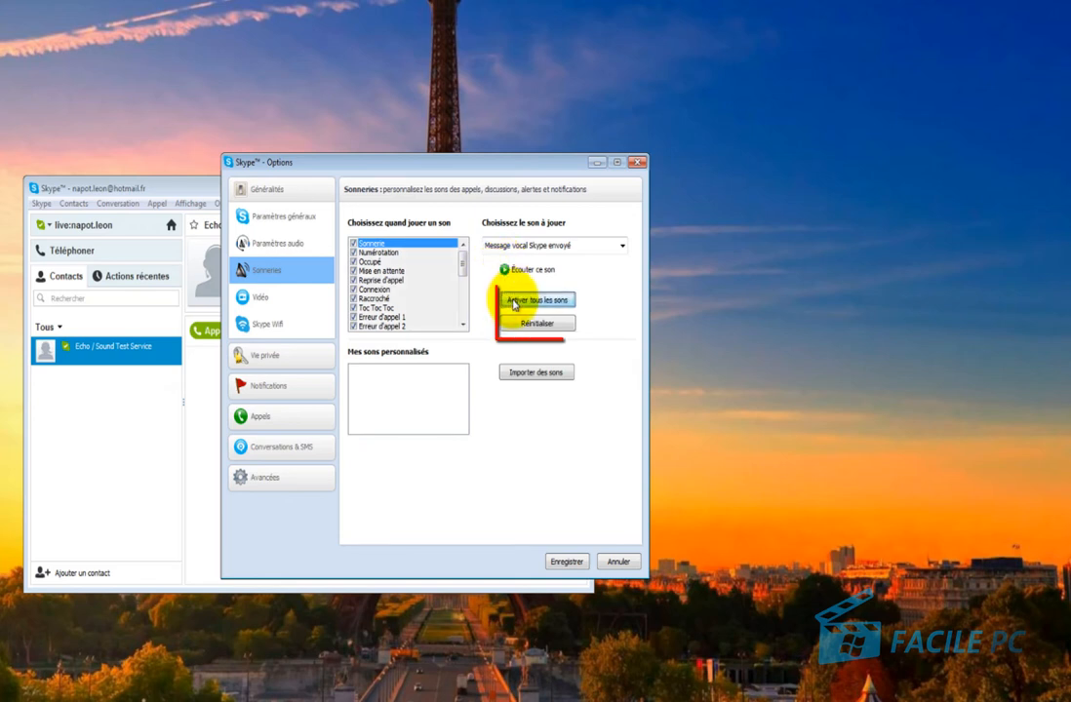
pyautogui.click(514, 301)
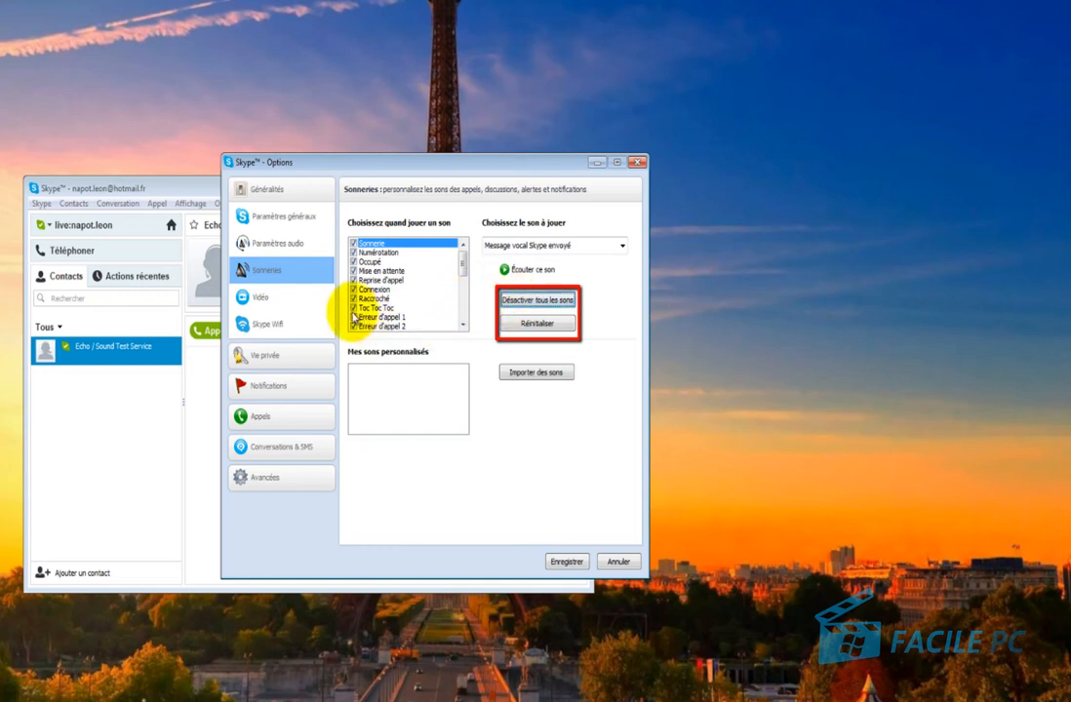
pyautogui.click(363, 299)
pyautogui.click(376, 308)
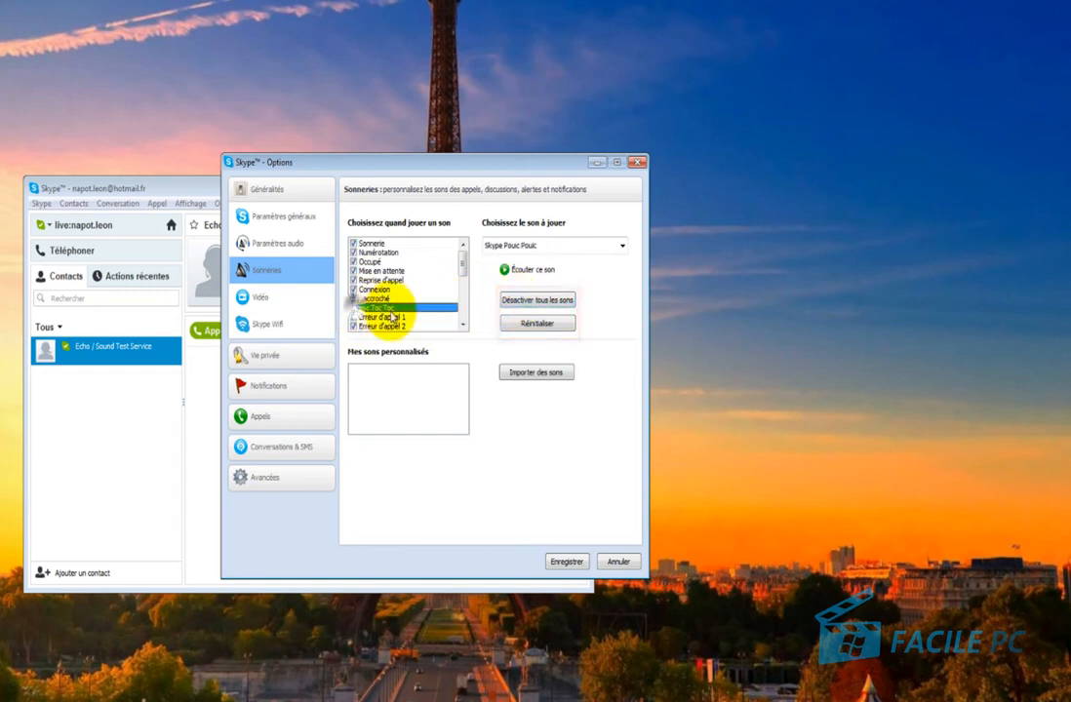
# Reset all sounds with Réinitialiser and confirm with RAZ.
pyautogui.click(535, 325)
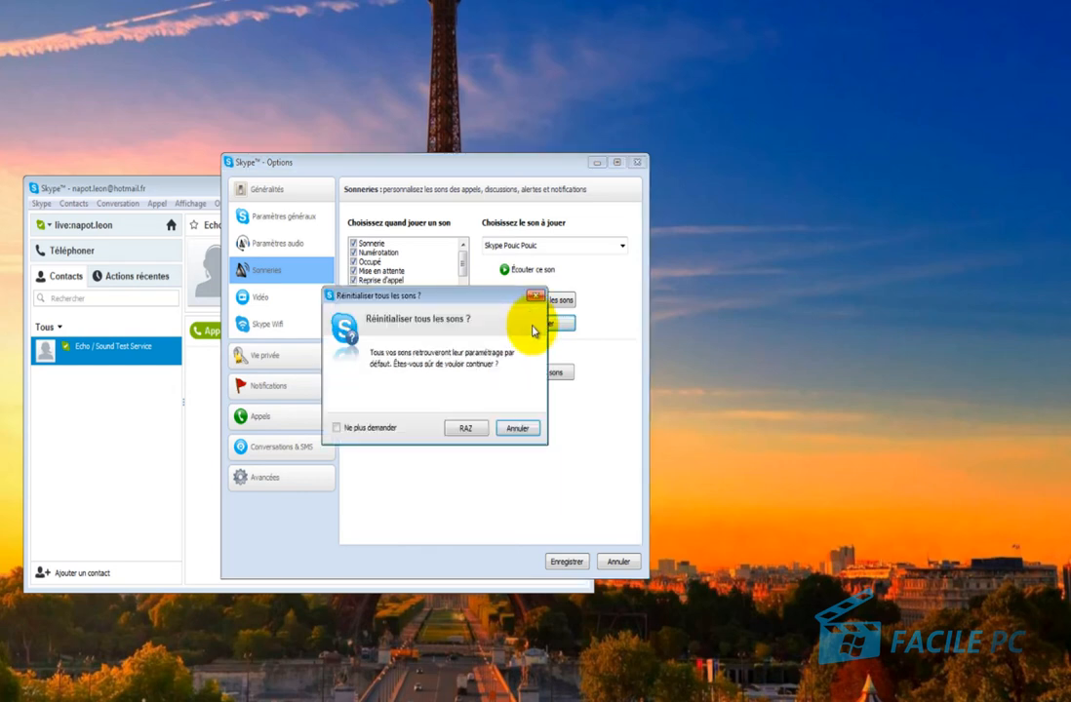
pyautogui.click(464, 431)
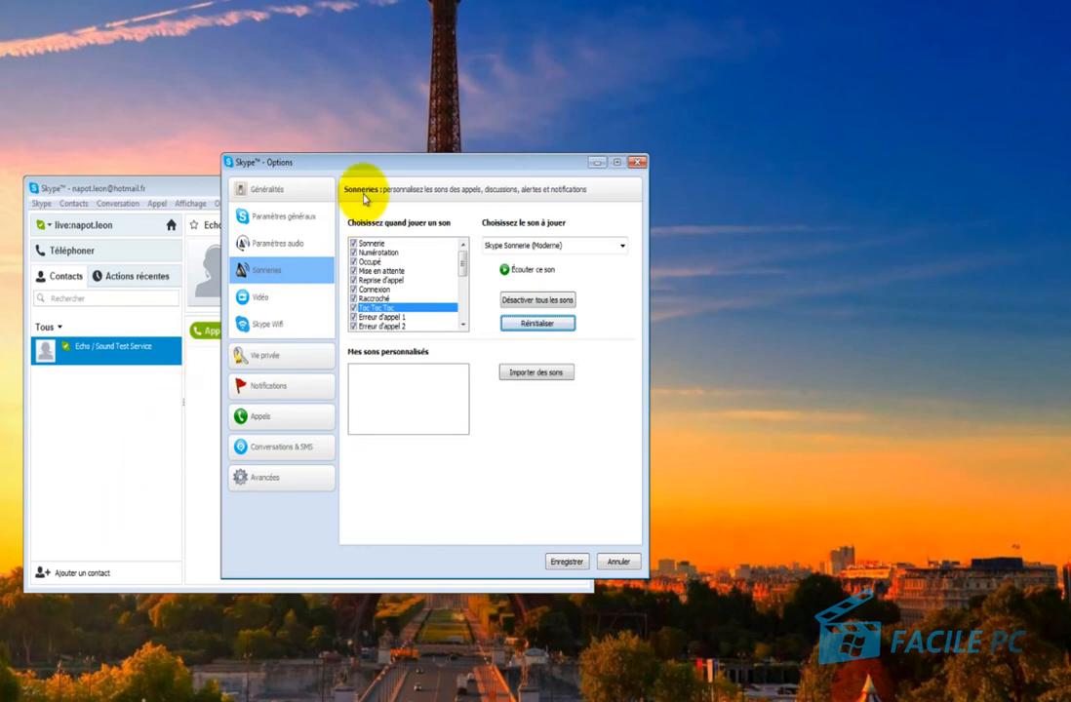
# Drag the Options window right to uncover the conversation and show Skype Wifi settings.
pyautogui.moveTo(371, 171); pyautogui.dragTo(615, 188)
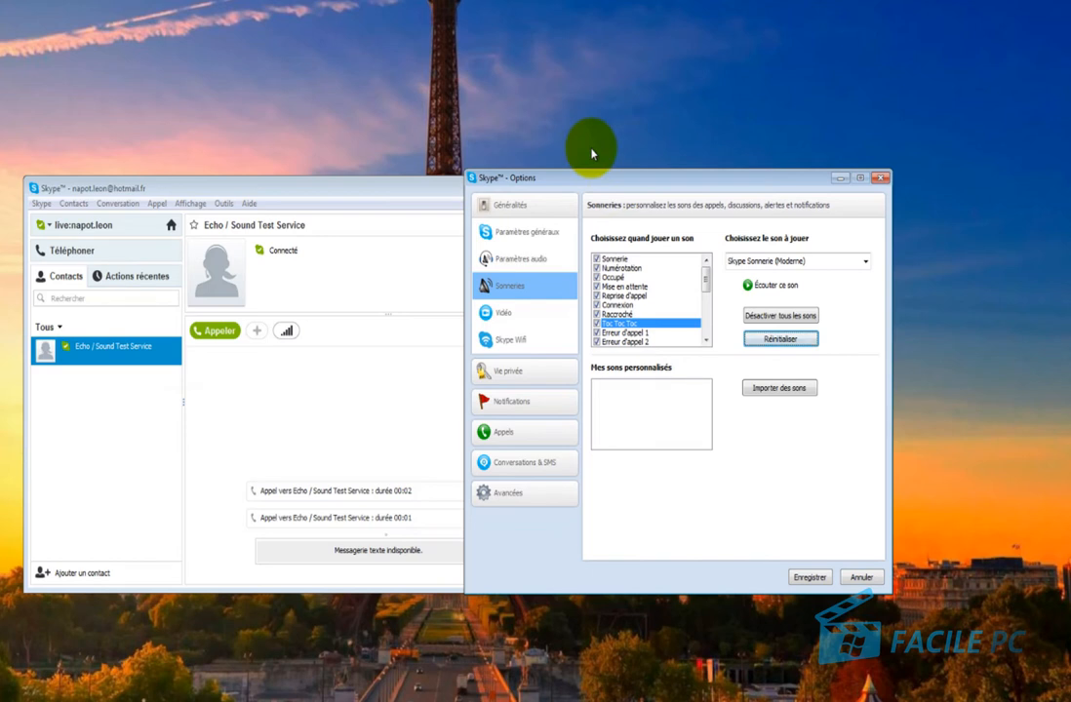
pyautogui.click(516, 339)
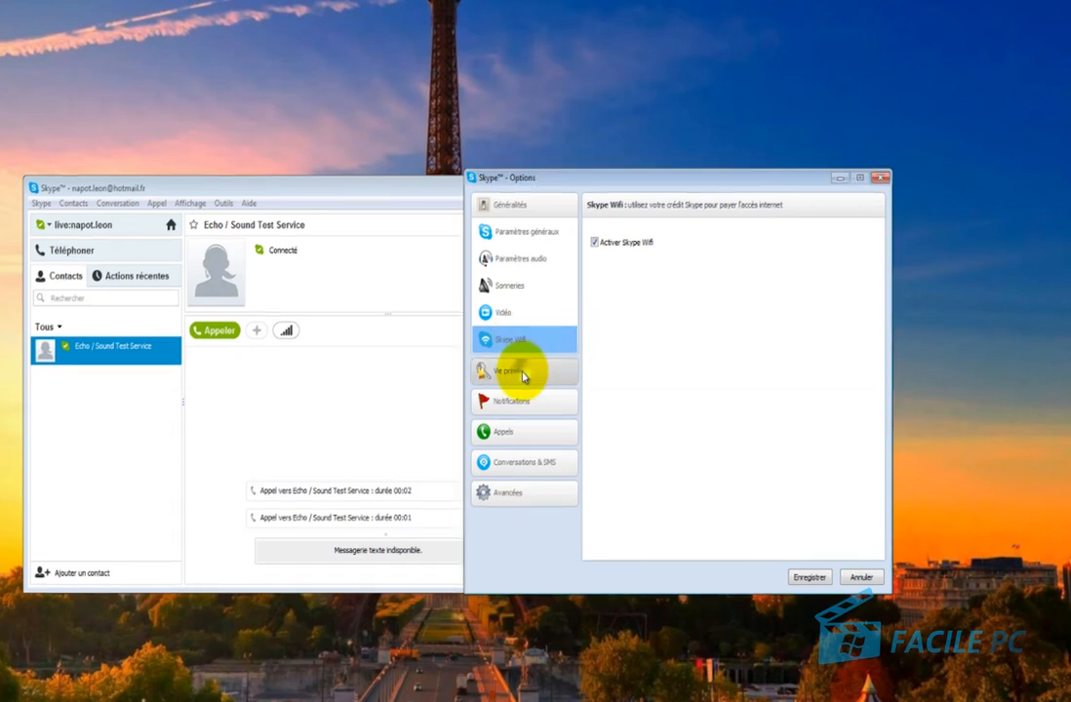
# In Vie privée, accept calls only from contacts; video, screen sharing and webcam visibility to nobody.
pyautogui.click(524, 374)
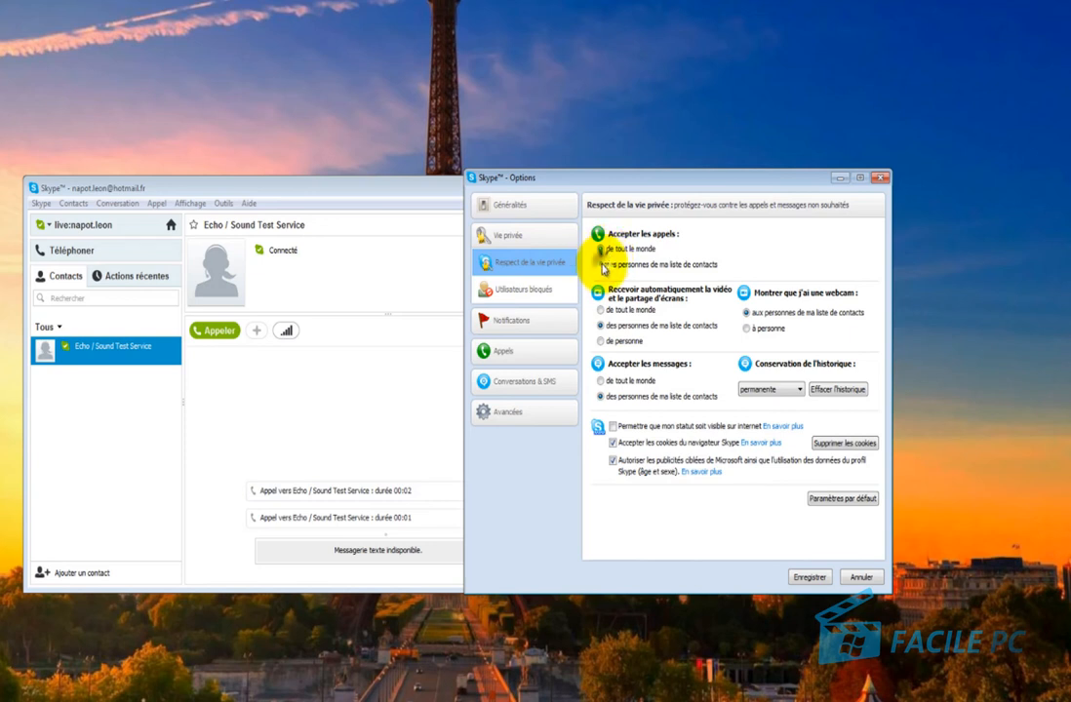
pyautogui.click(600, 264)
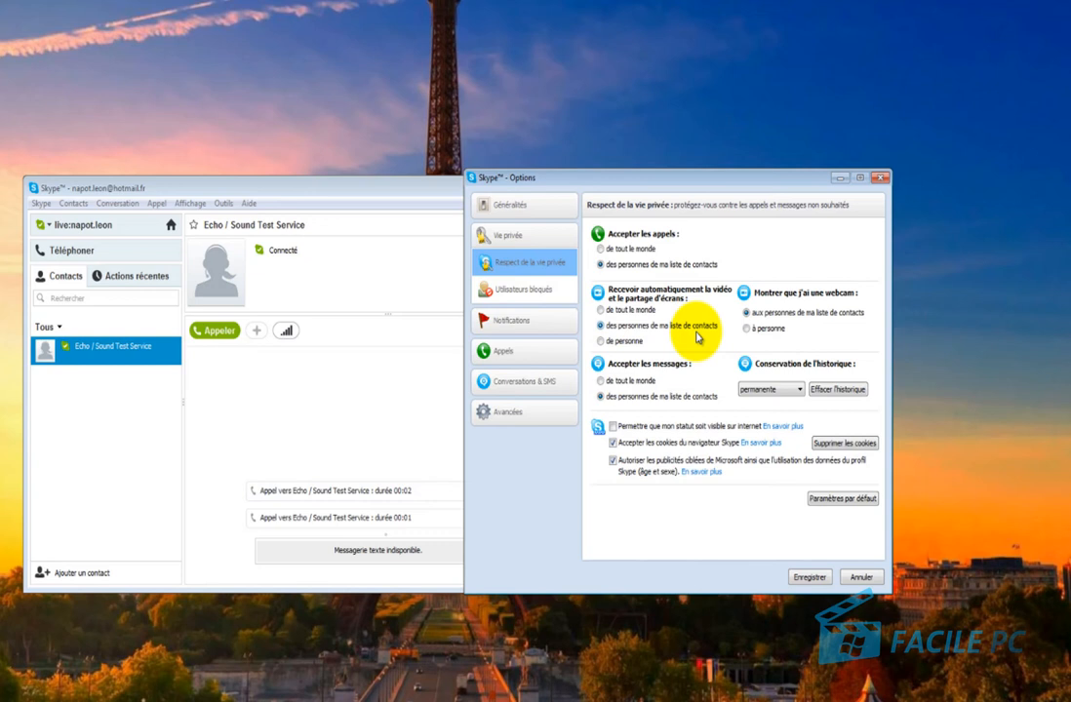
pyautogui.click(600, 341)
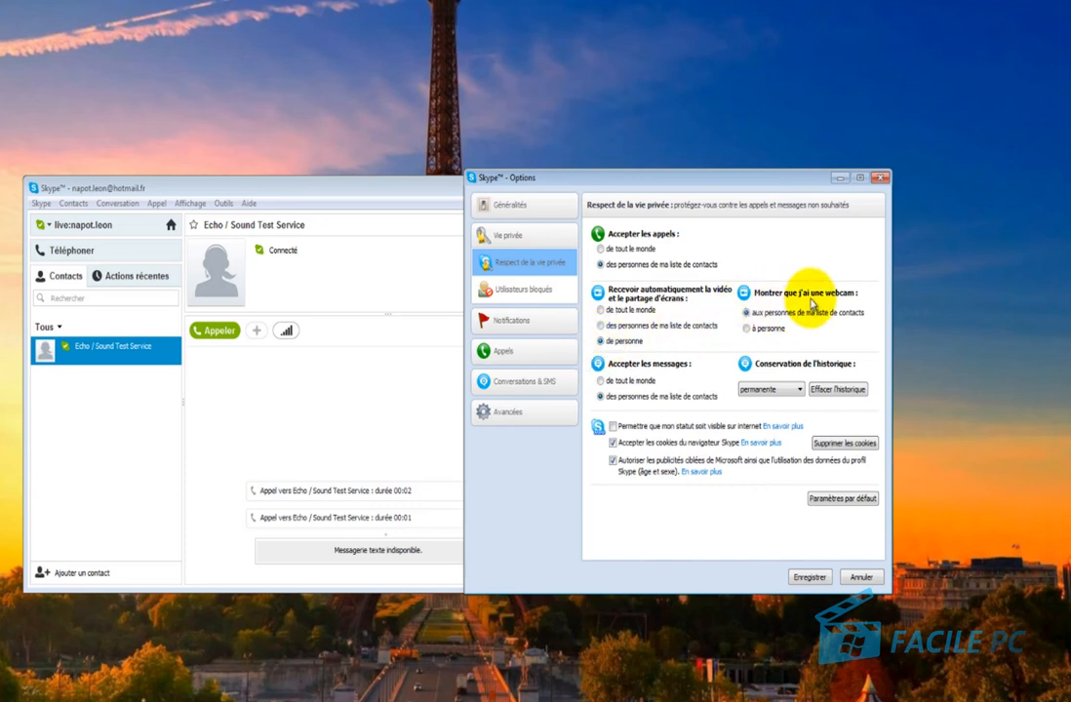
pyautogui.click(747, 327)
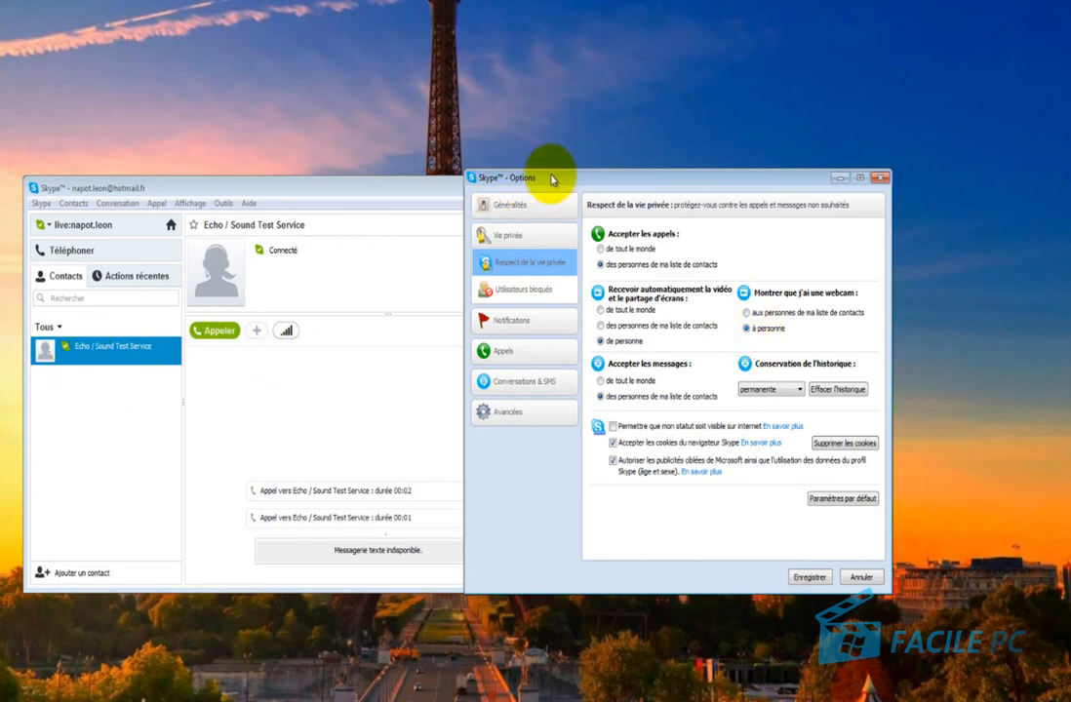
# Move the Options window right and set webcam availability to 'à personne'.
pyautogui.moveTo(552, 176); pyautogui.dragTo(685, 180)
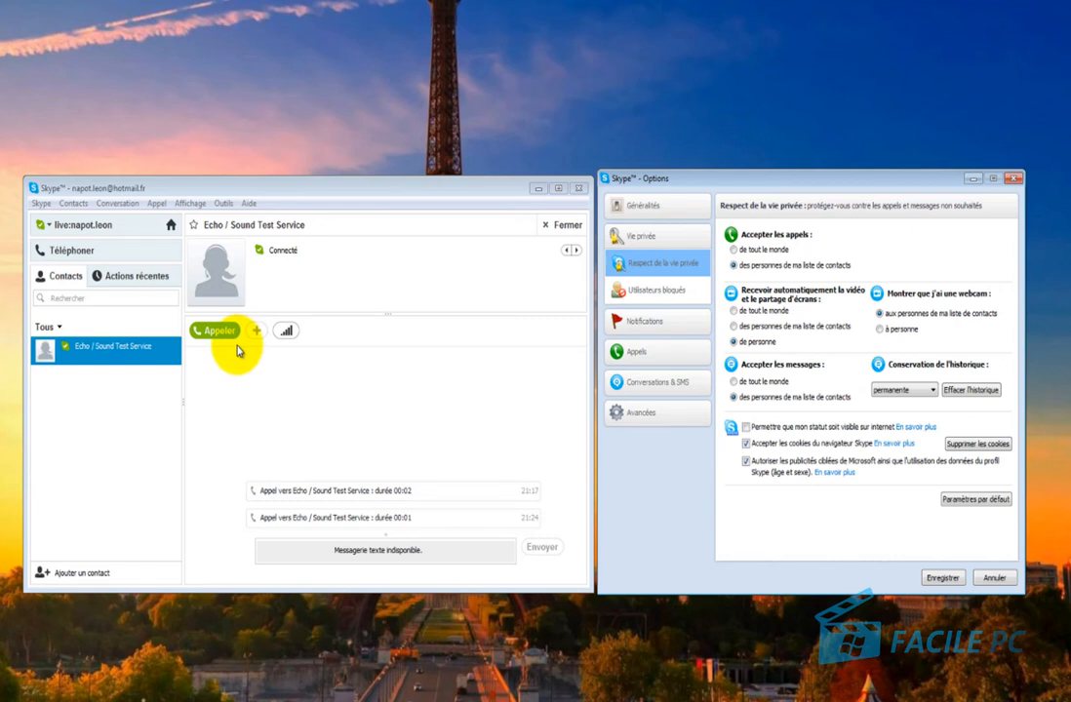
pyautogui.click(893, 330)
pyautogui.click(426, 578)
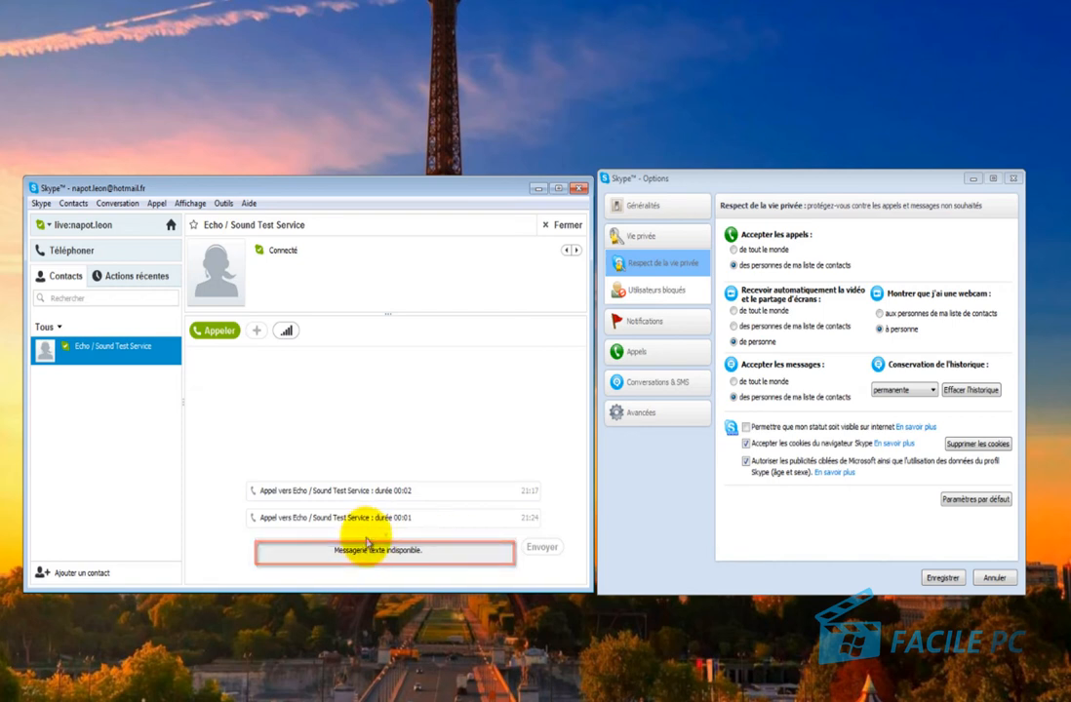
# Accept messages only from contacts and show the Conservation de l'historique choices.
pyautogui.click(733, 382)
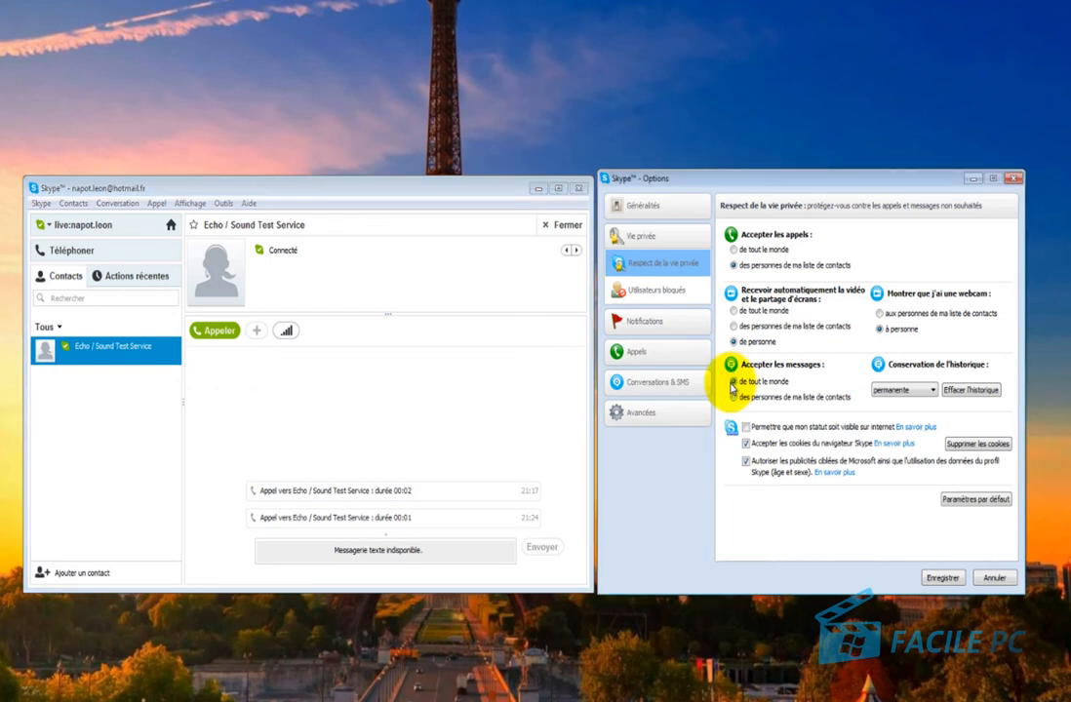
pyautogui.click(733, 397)
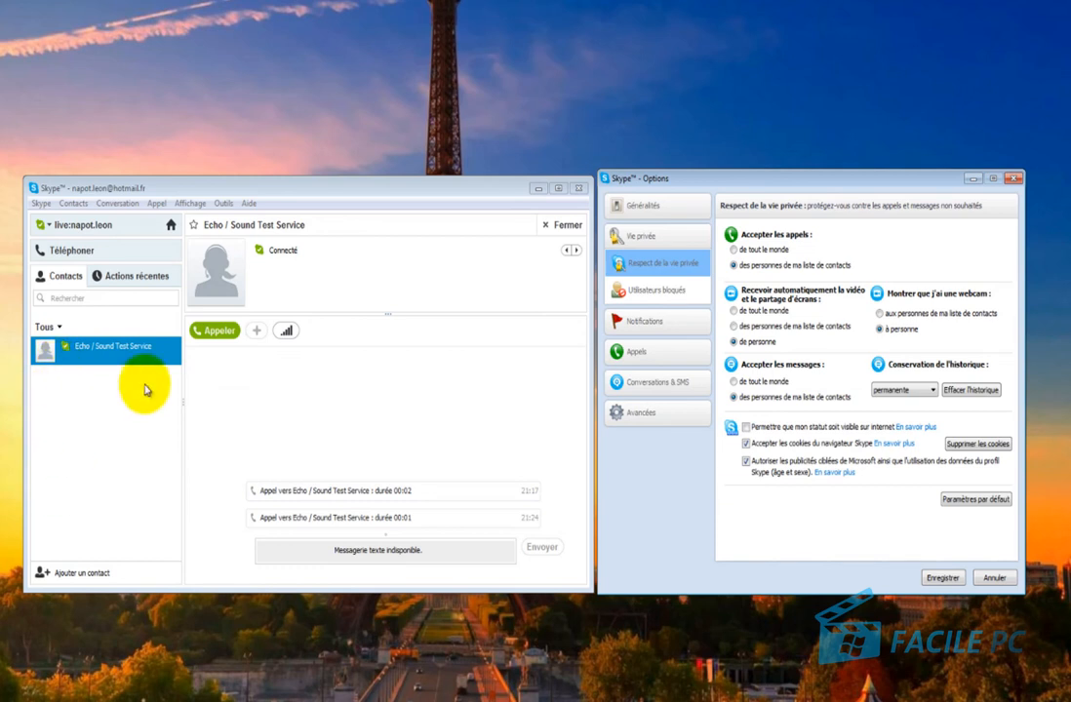
pyautogui.click(926, 392)
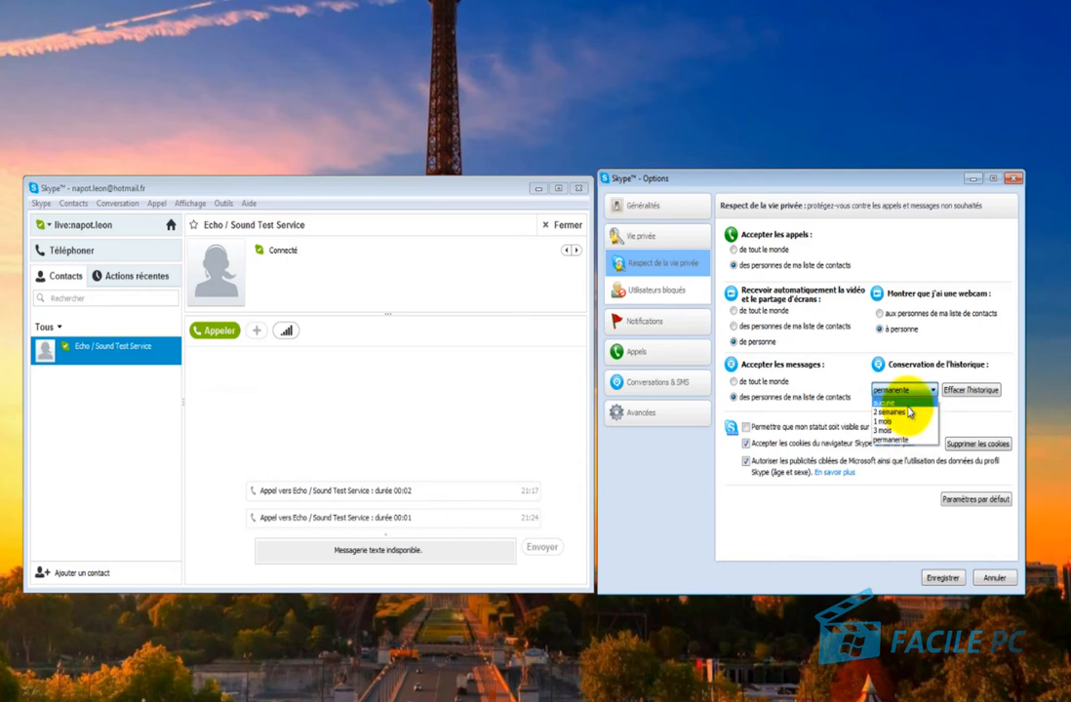
# Cancel clearing the history, refuse targeted Microsoft ads, and make my status visible on the internet.
pyautogui.click(967, 422)
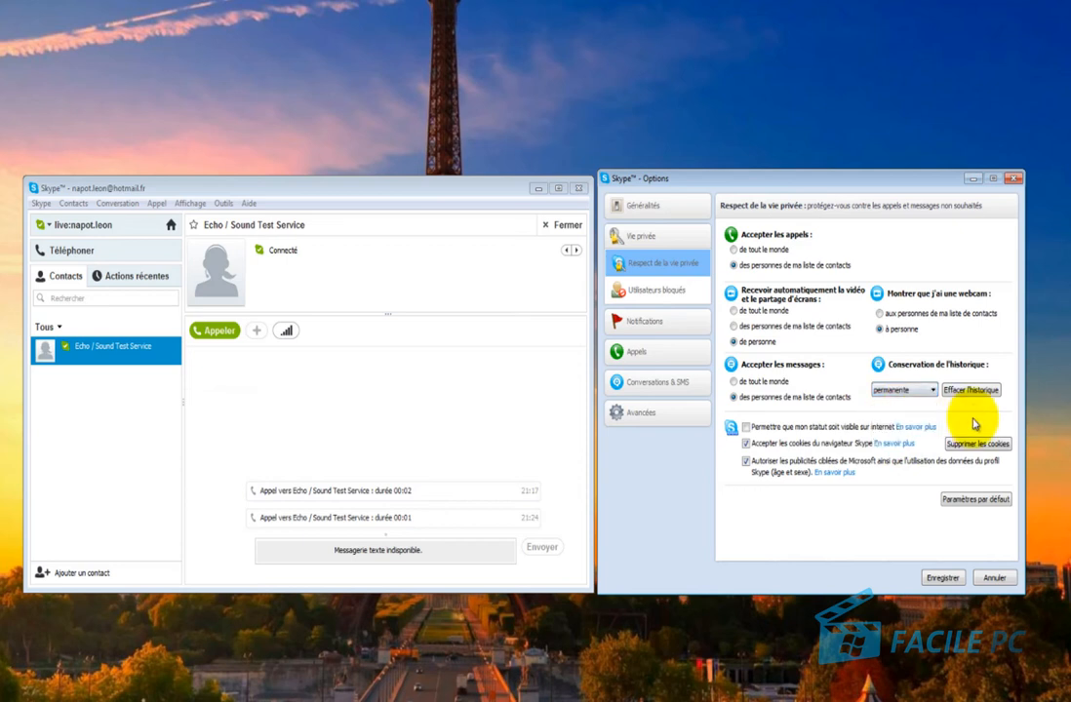
pyautogui.scroll(1, 975, 424)
pyautogui.click(972, 391)
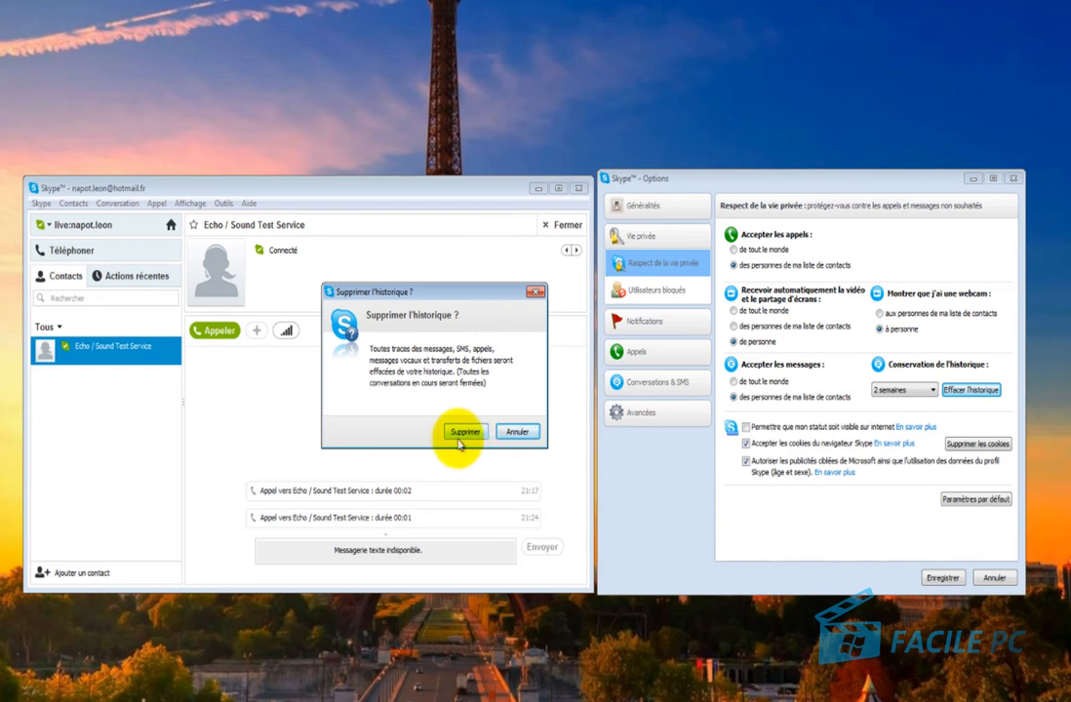
pyautogui.click(513, 431)
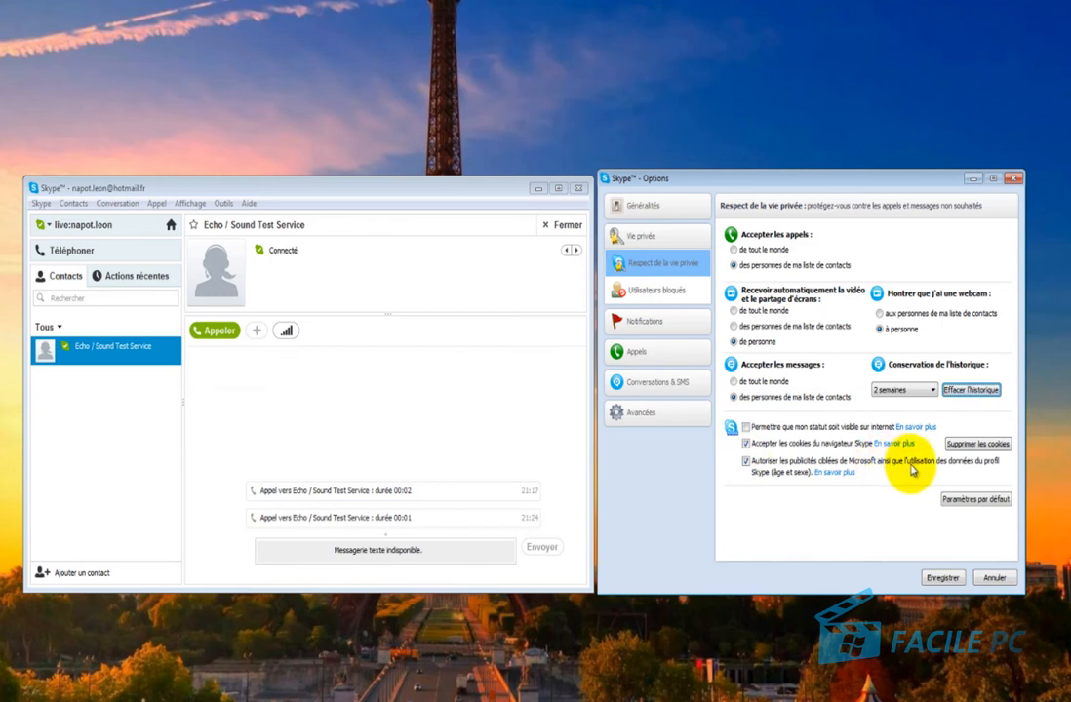
pyautogui.click(747, 461)
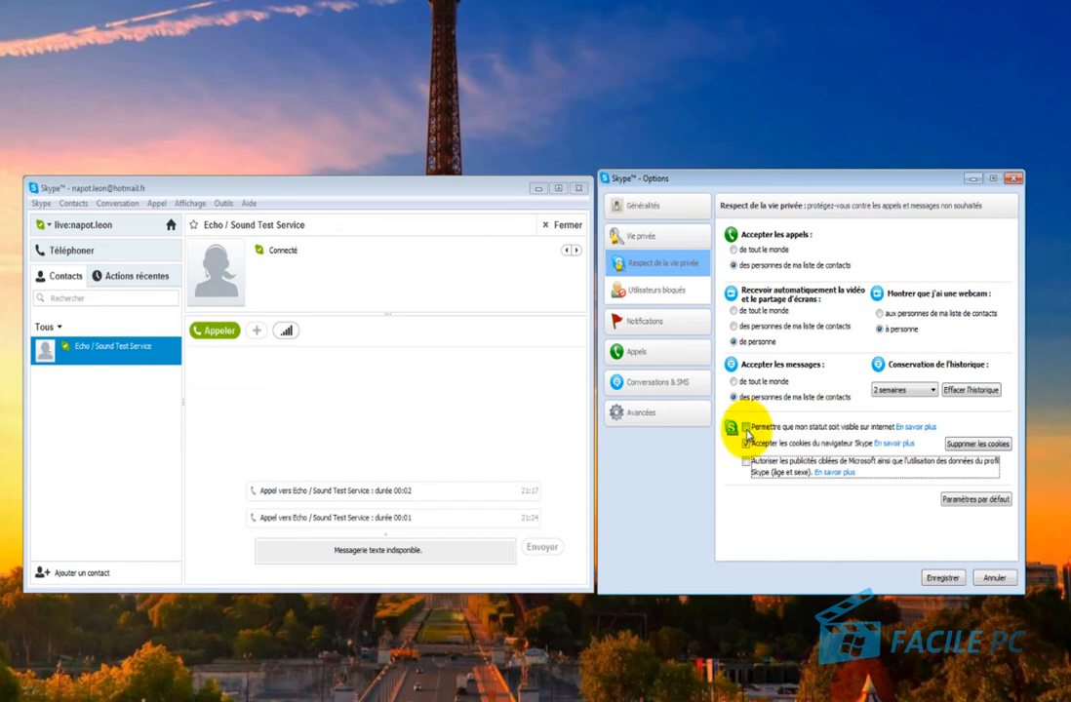
pyautogui.click(747, 429)
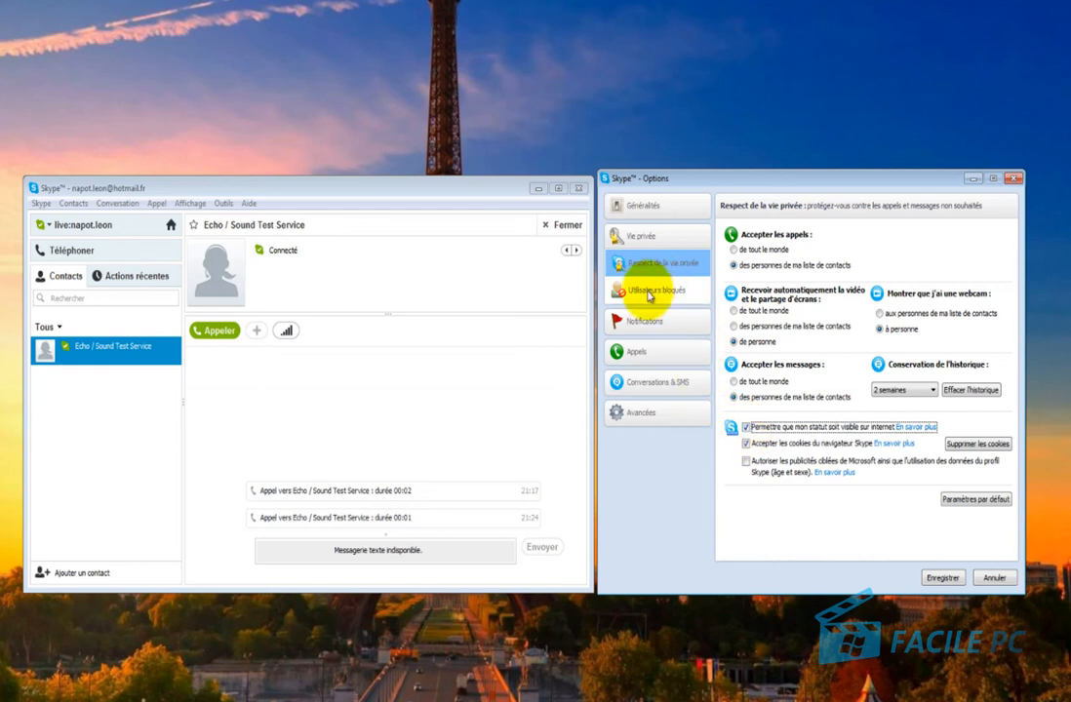
# Open Utilisateurs bloqués and check the block-contact list, which turns out empty.
pyautogui.click(650, 292)
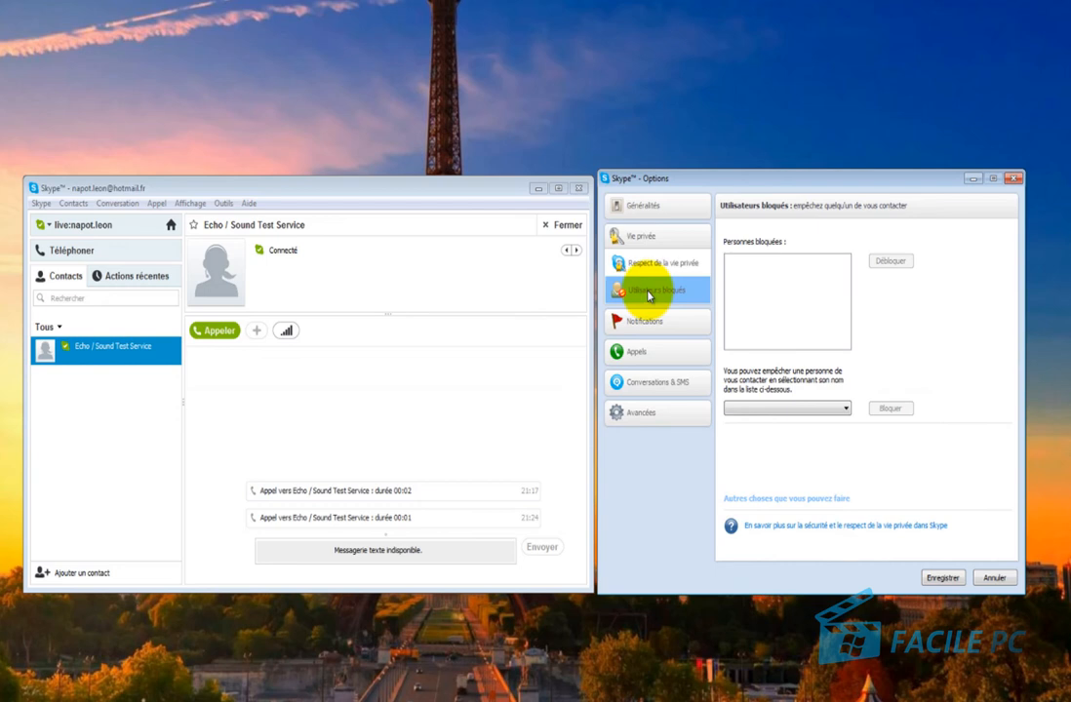
pyautogui.click(760, 411)
pyautogui.click(777, 457)
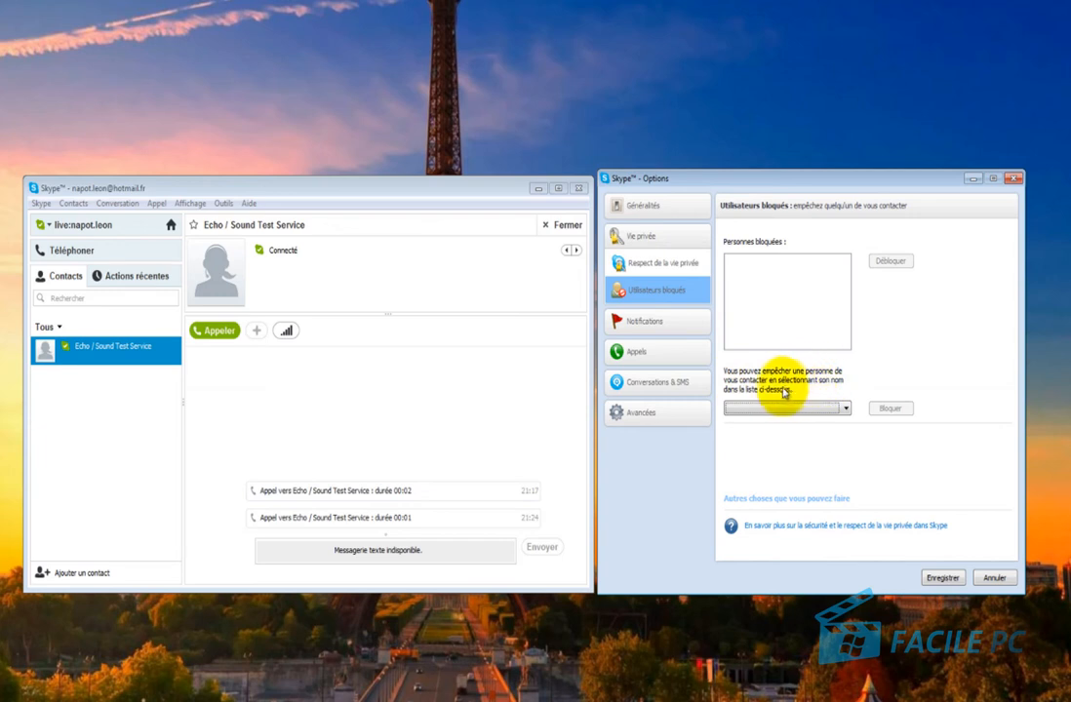
pyautogui.click(841, 409)
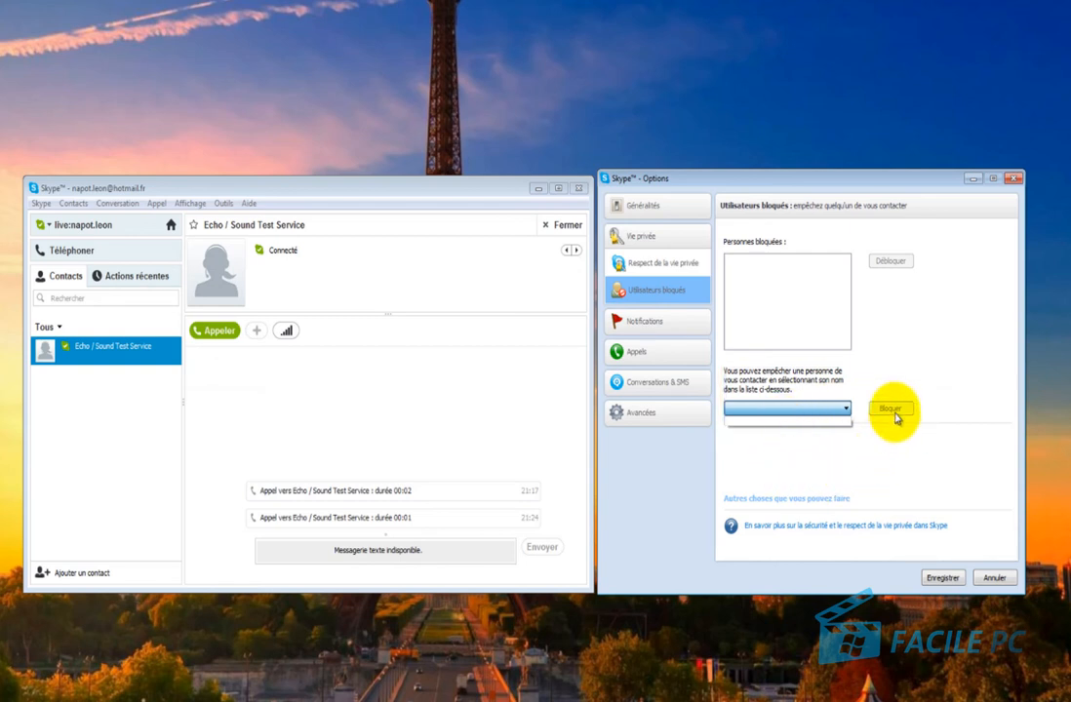
pyautogui.click(896, 416)
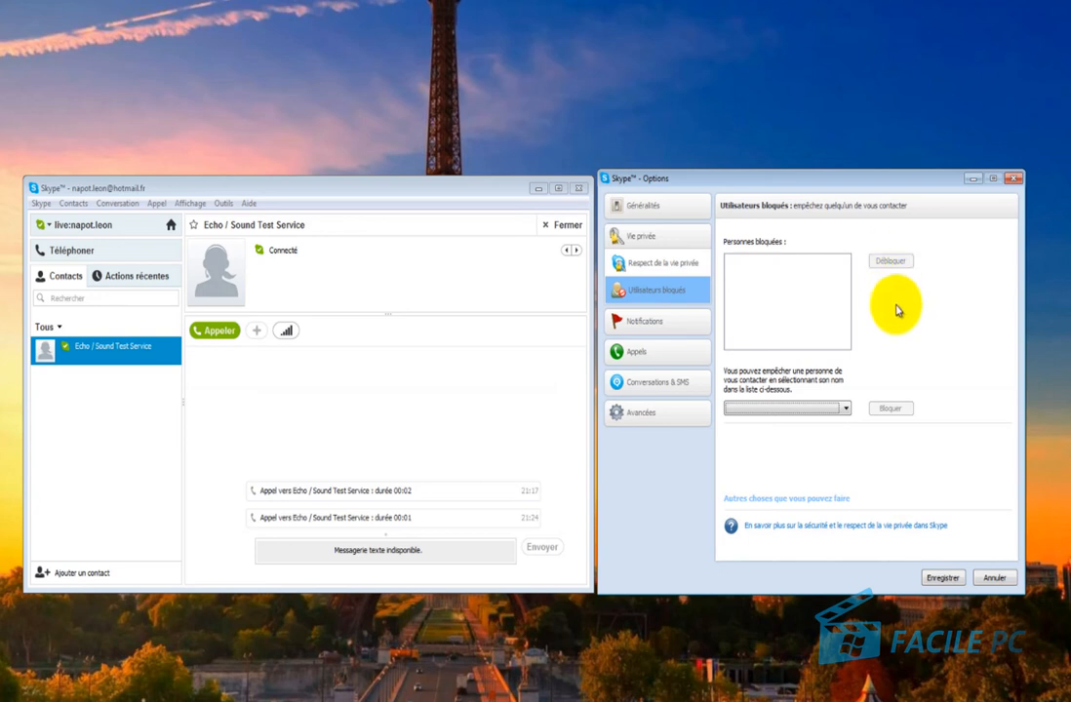
# Preview an example alert, enable the 'se déconnecte' sign-out alert, and dismiss the preview.
pyautogui.click(644, 328)
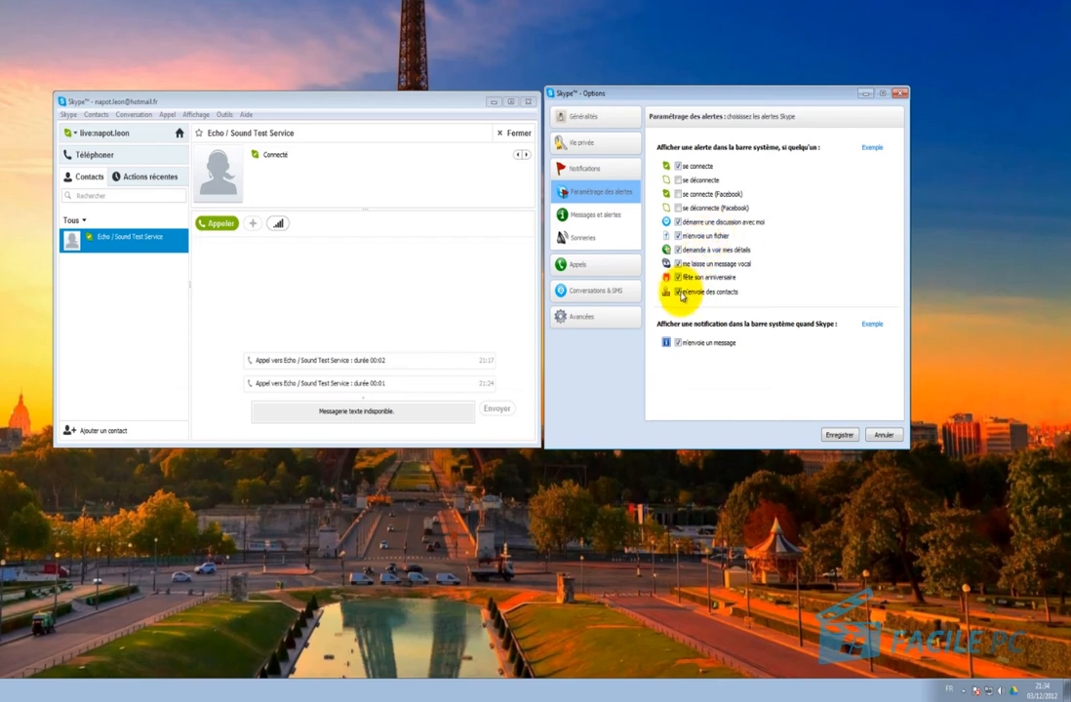
pyautogui.click(873, 148)
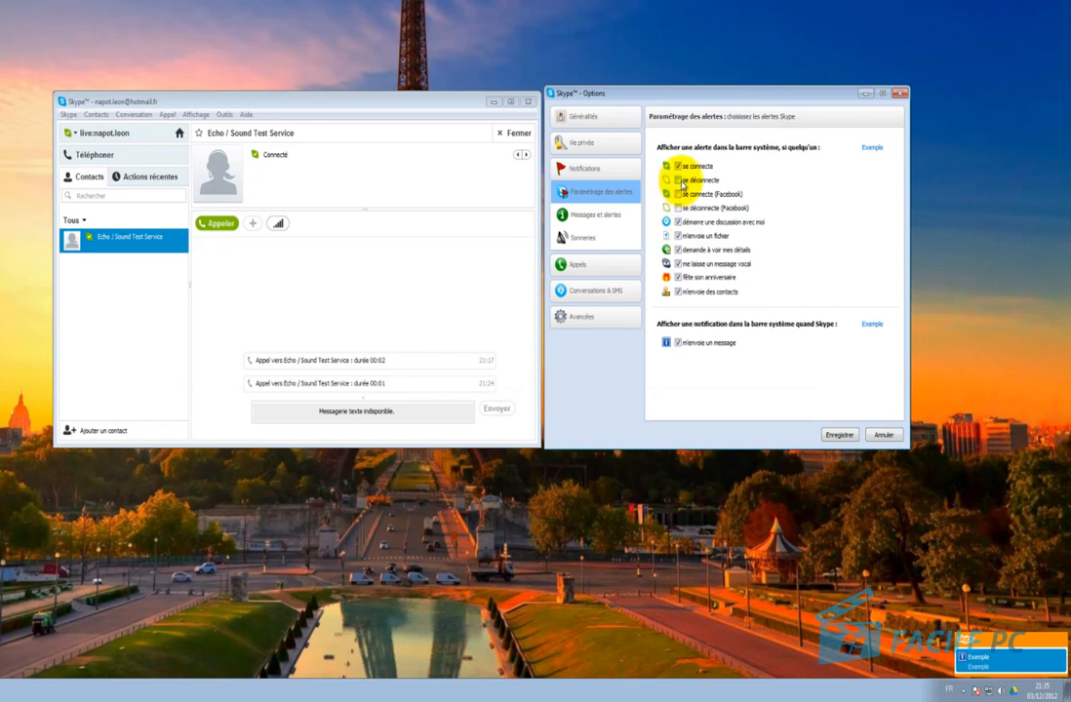
pyautogui.click(679, 180)
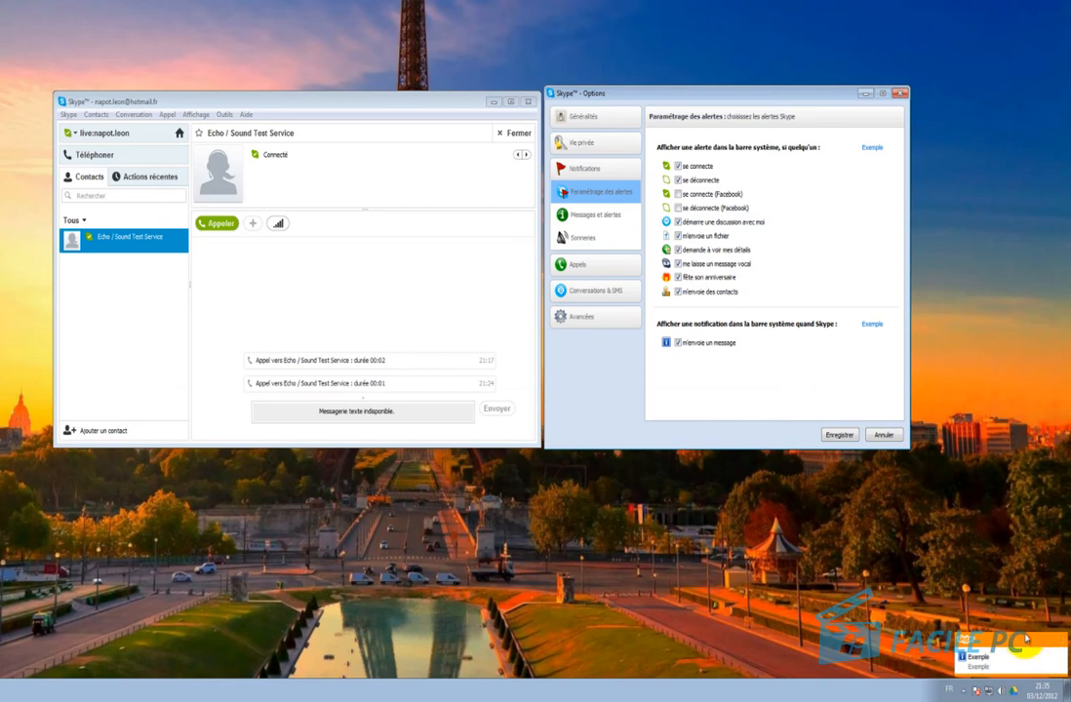
pyautogui.click(1062, 642)
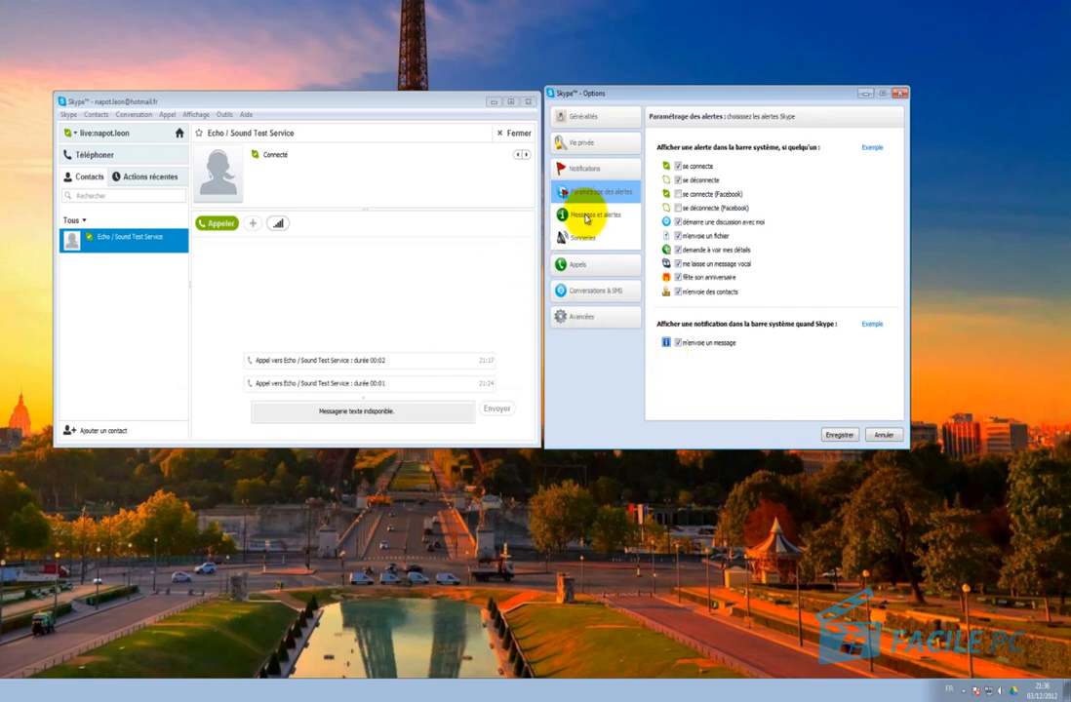
# Go through the Messages et alertes page to the Sonneries sound settings.
pyautogui.click(586, 219)
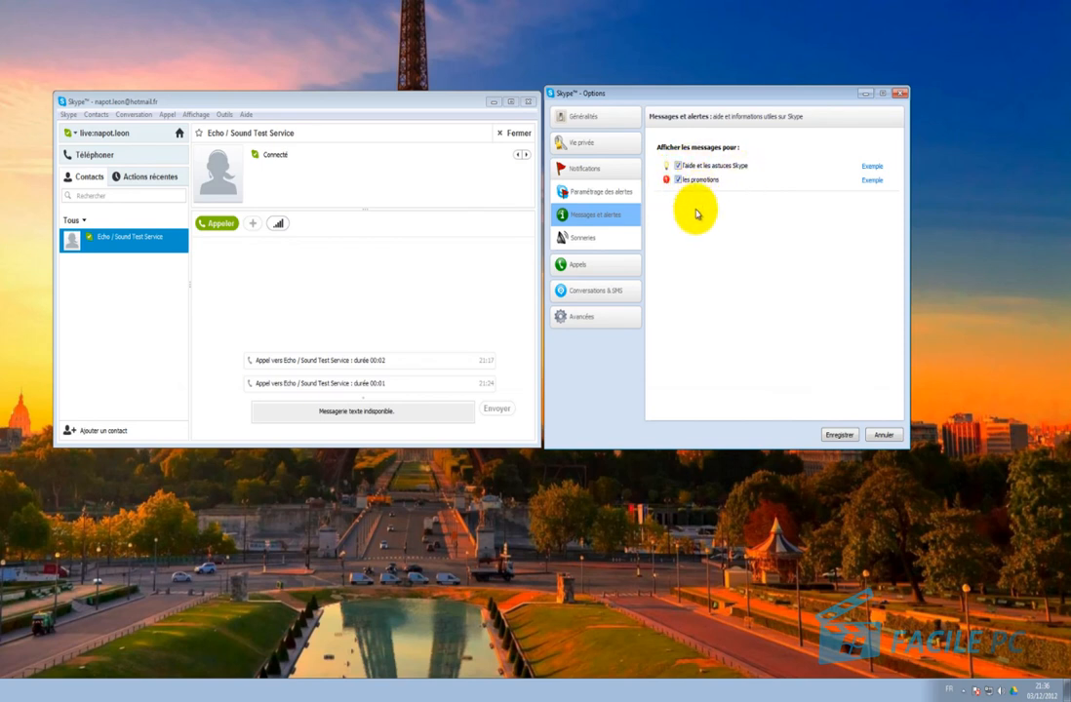
pyautogui.click(606, 245)
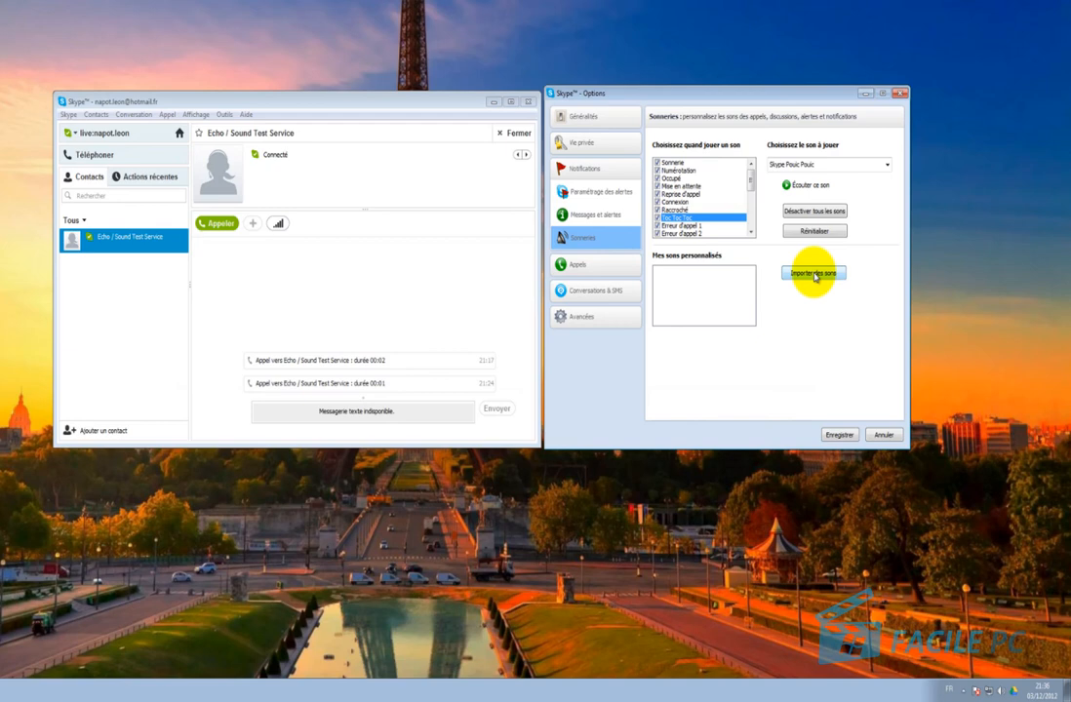
# Choose 'Autoriser tout le monde à m'appeler', then view Renvoi d'appel and Boîte vocale.
pyautogui.click(580, 265)
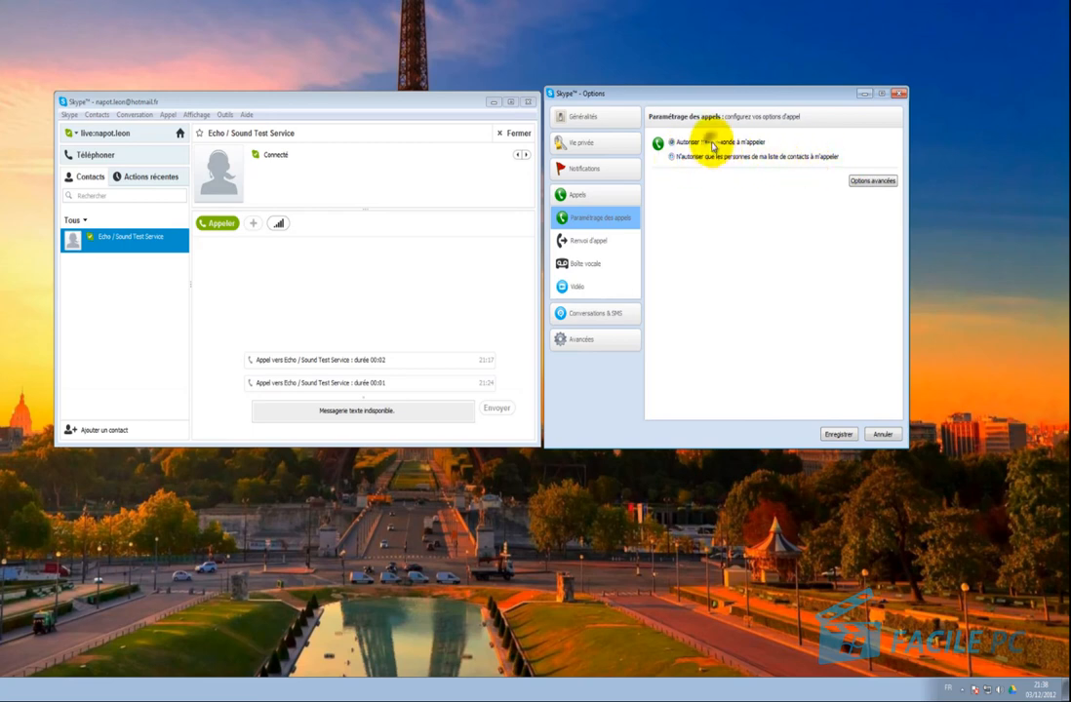
pyautogui.click(669, 142)
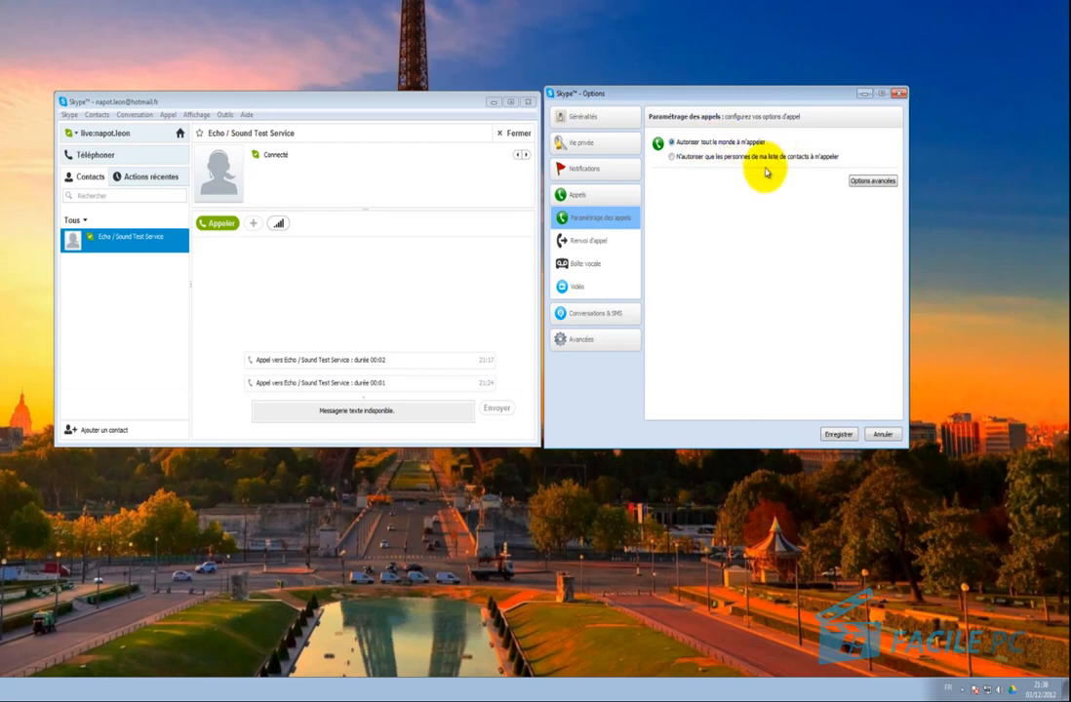
pyautogui.click(600, 240)
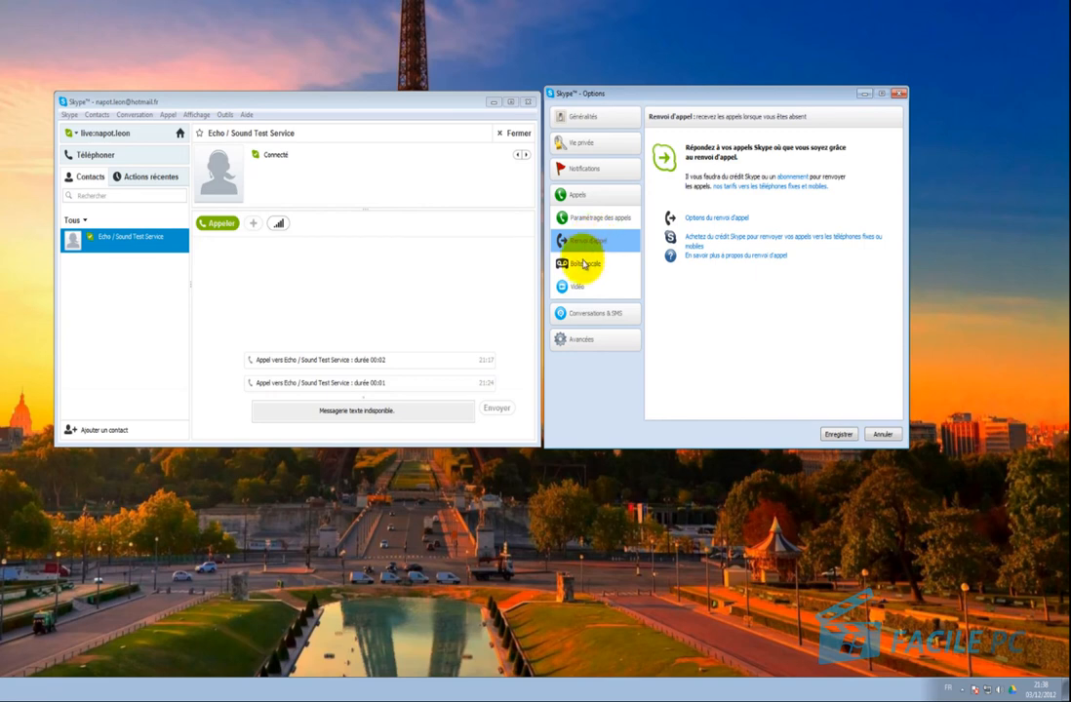
pyautogui.click(583, 264)
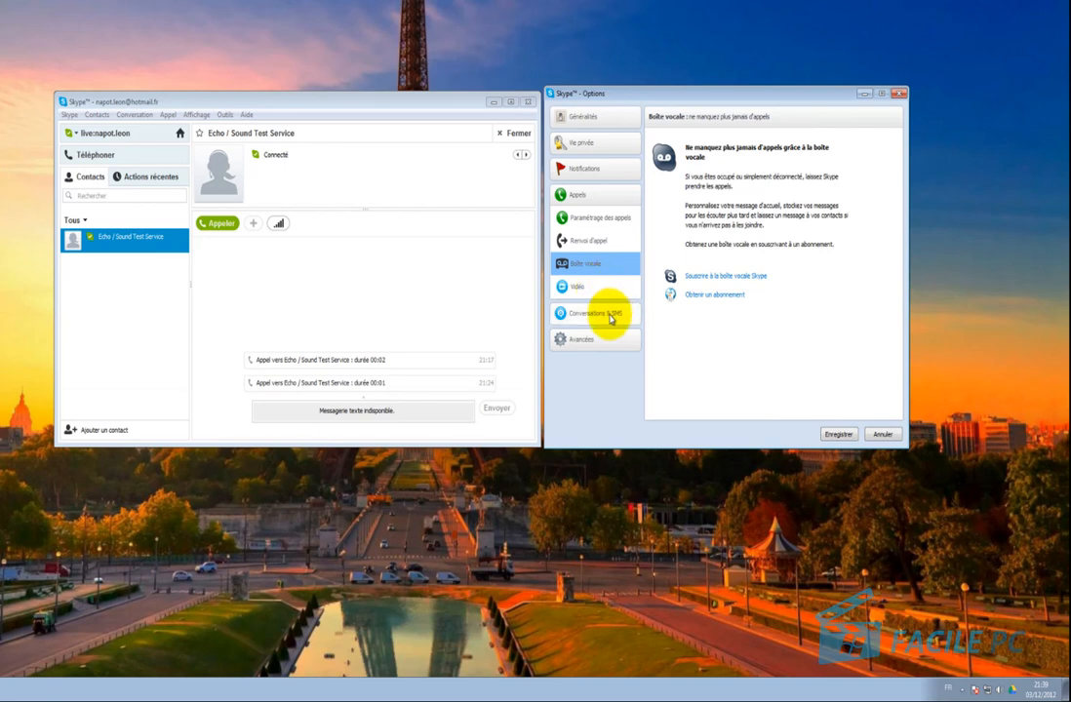
# Open Conversations & SMS, then its Apparence page with emoticons, timestamps and font.
pyautogui.click(610, 314)
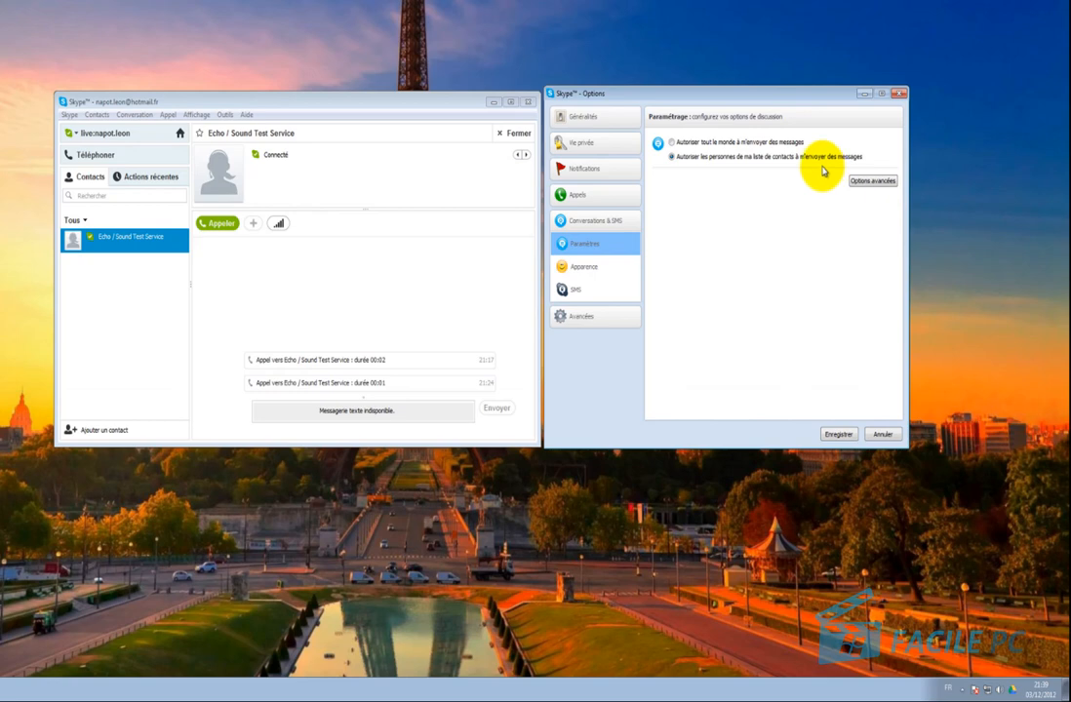
pyautogui.click(576, 270)
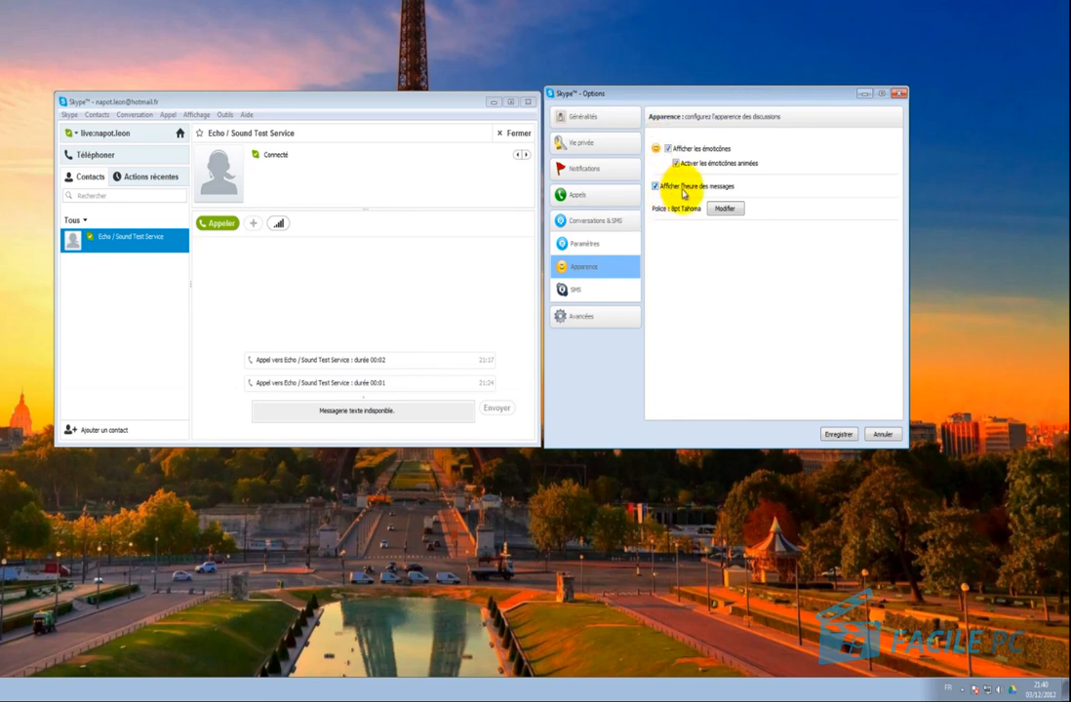
# Change the chat font from 8pt Tahoma to 10 pt Tempus Sans ITC Oblique.
pyautogui.click(653, 186)
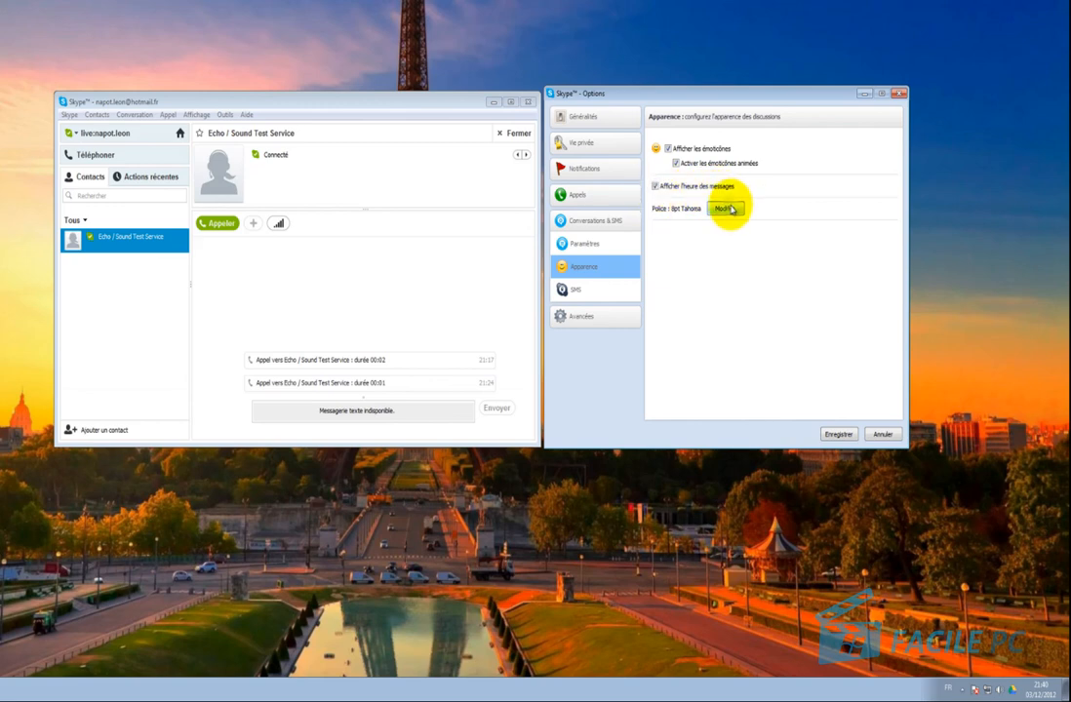
pyautogui.click(730, 208)
pyautogui.moveTo(676, 175); pyautogui.dragTo(828, 239)
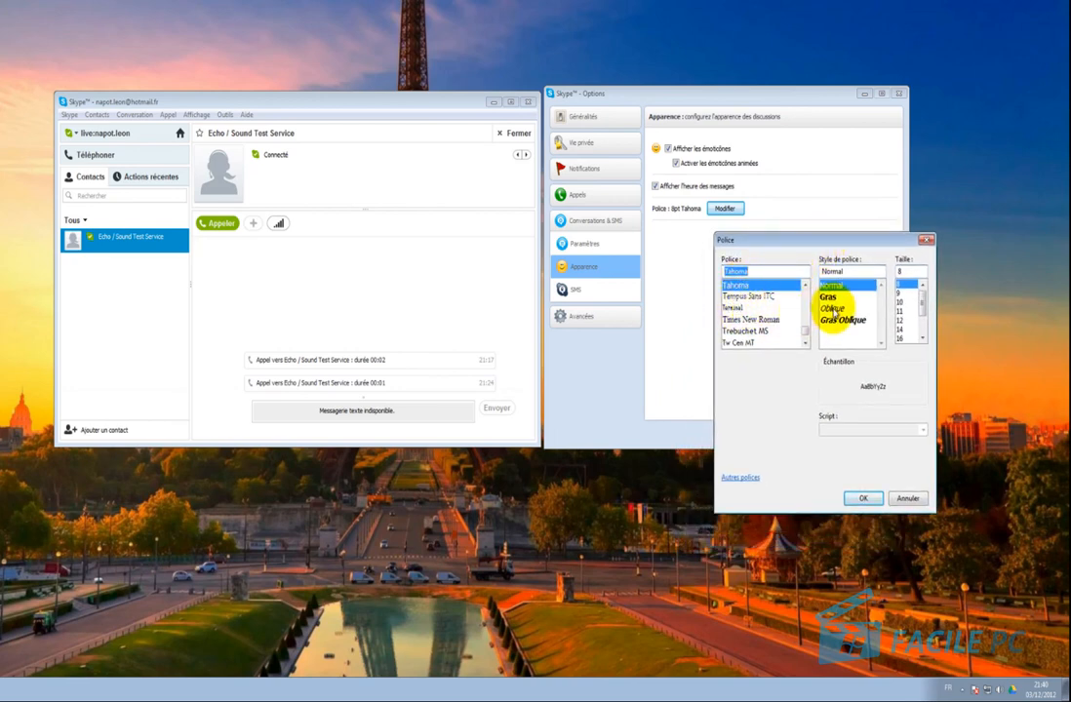
pyautogui.click(741, 295)
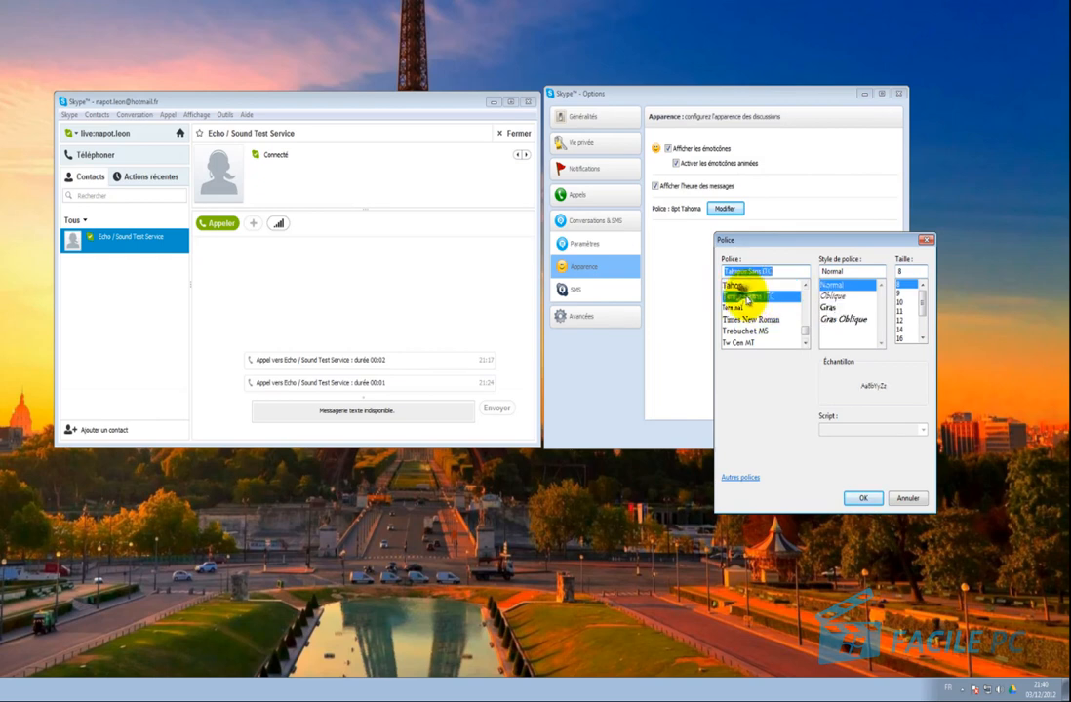
pyautogui.click(831, 295)
pyautogui.click(900, 302)
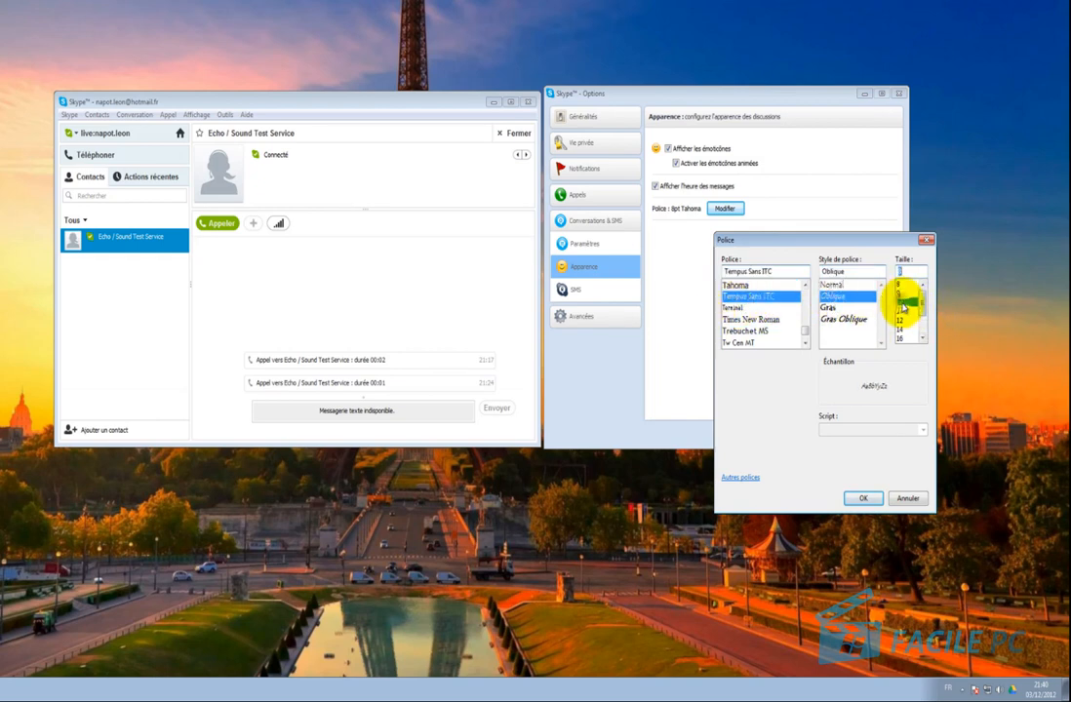
pyautogui.click(860, 500)
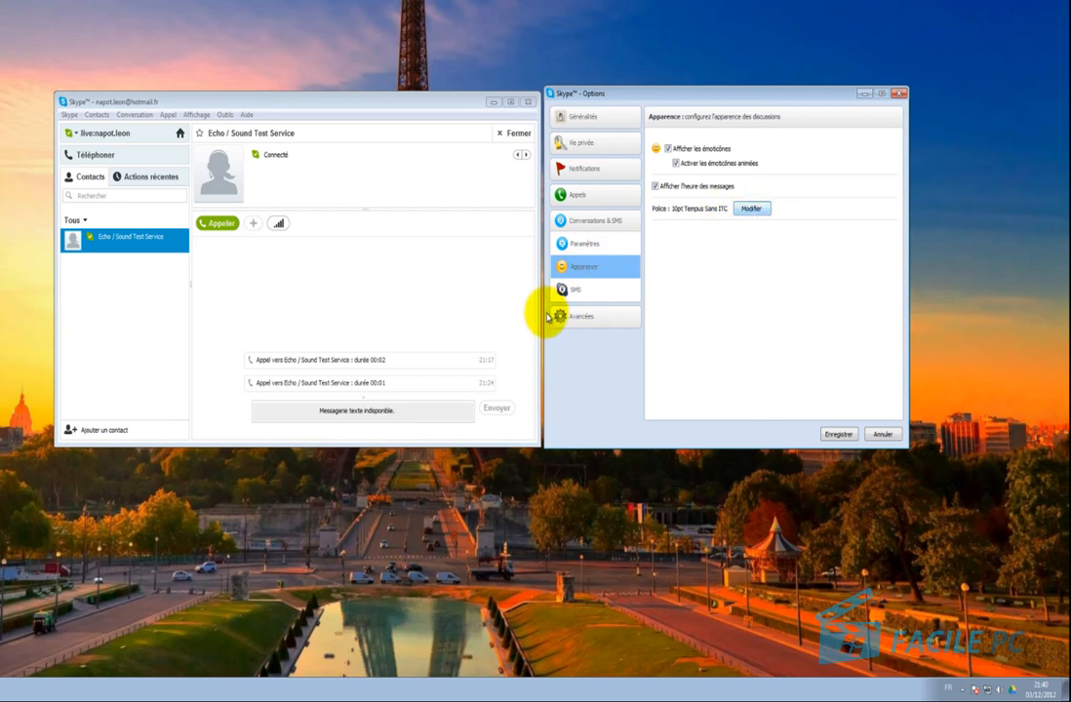
# View the SMS settings, then open Paramètres avancés under Avancées.
pyautogui.click(582, 290)
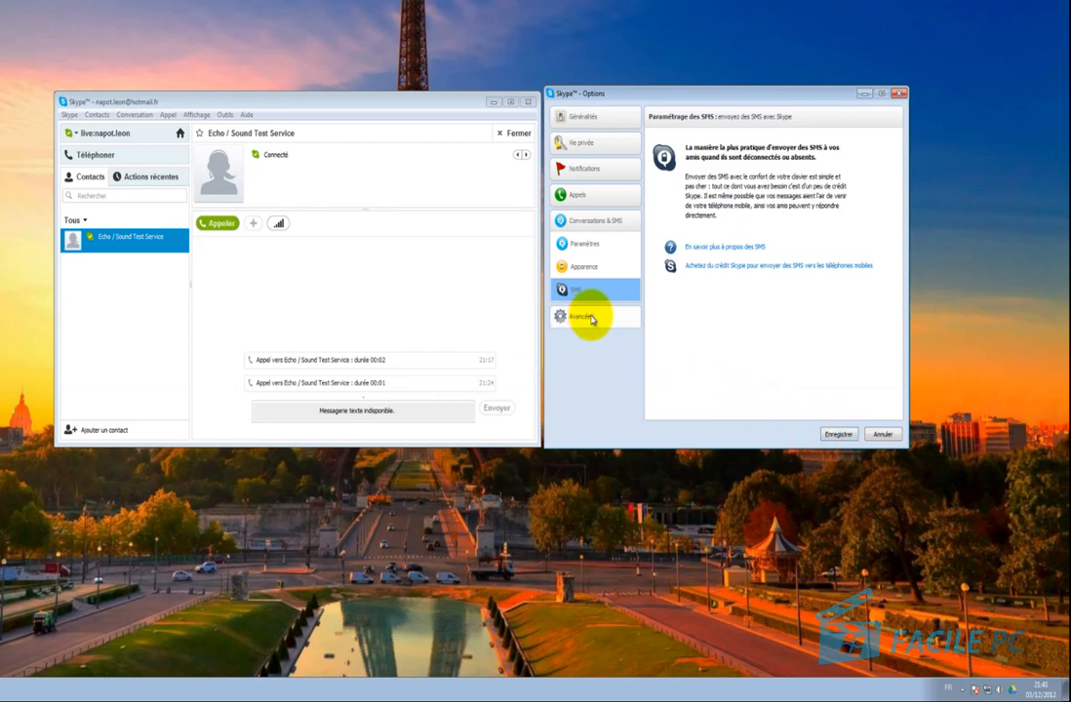
pyautogui.click(588, 320)
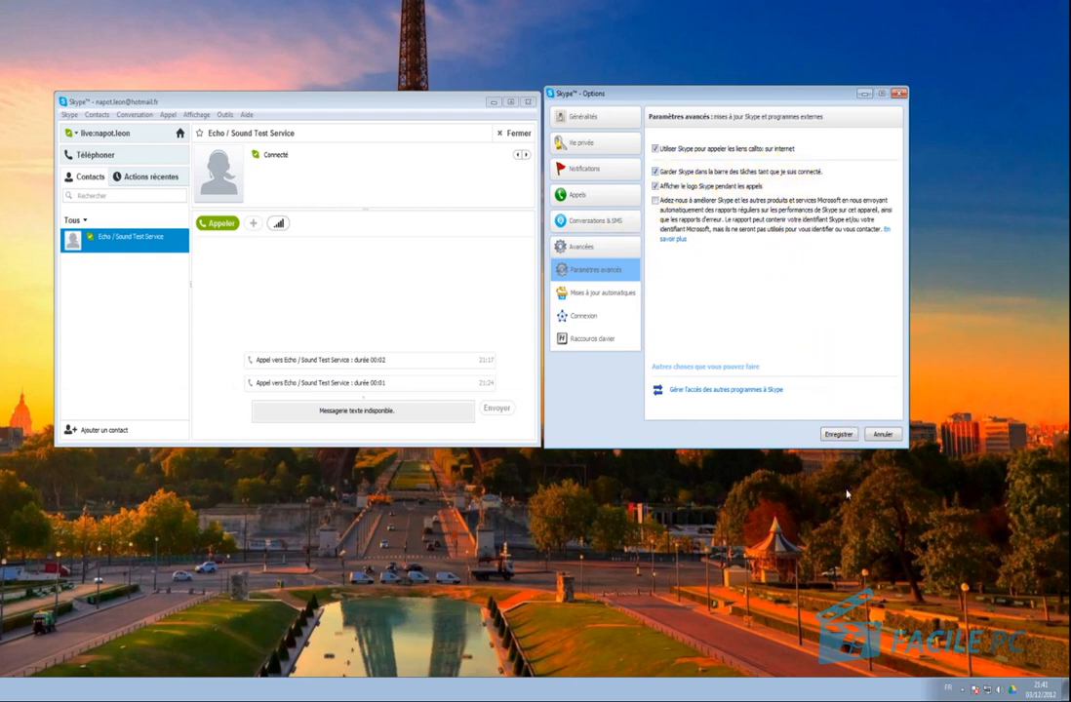
# Place a 2-second test call to Echo / Sound Test Service and hang up.
pyautogui.click(965, 692)
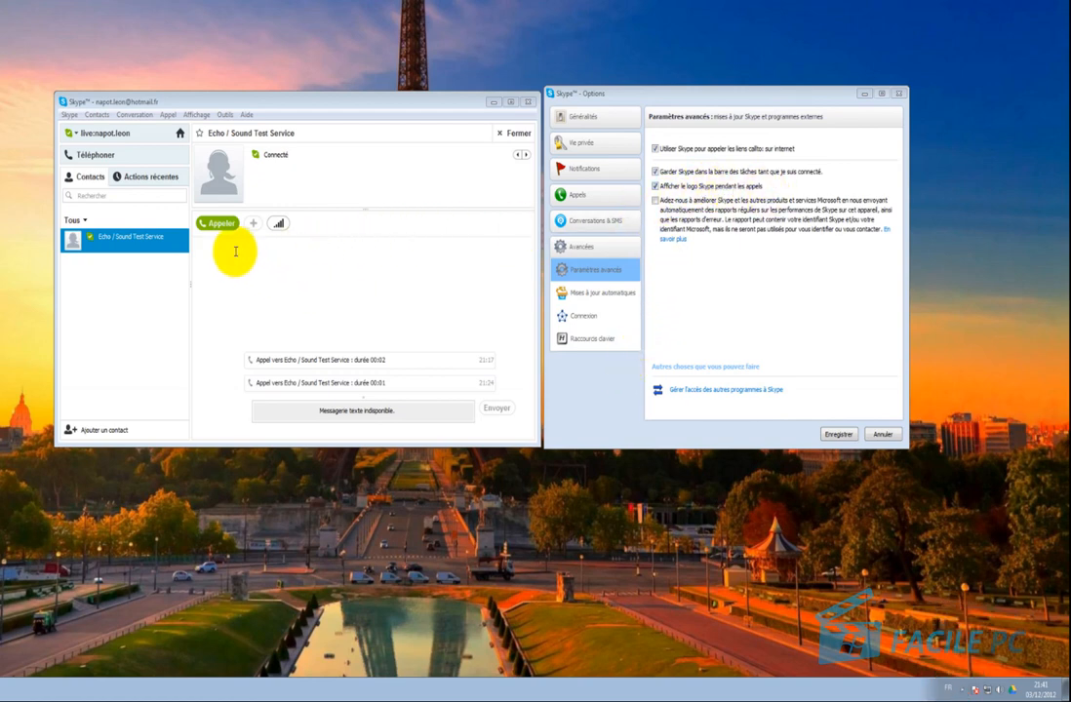
pyautogui.click(222, 224)
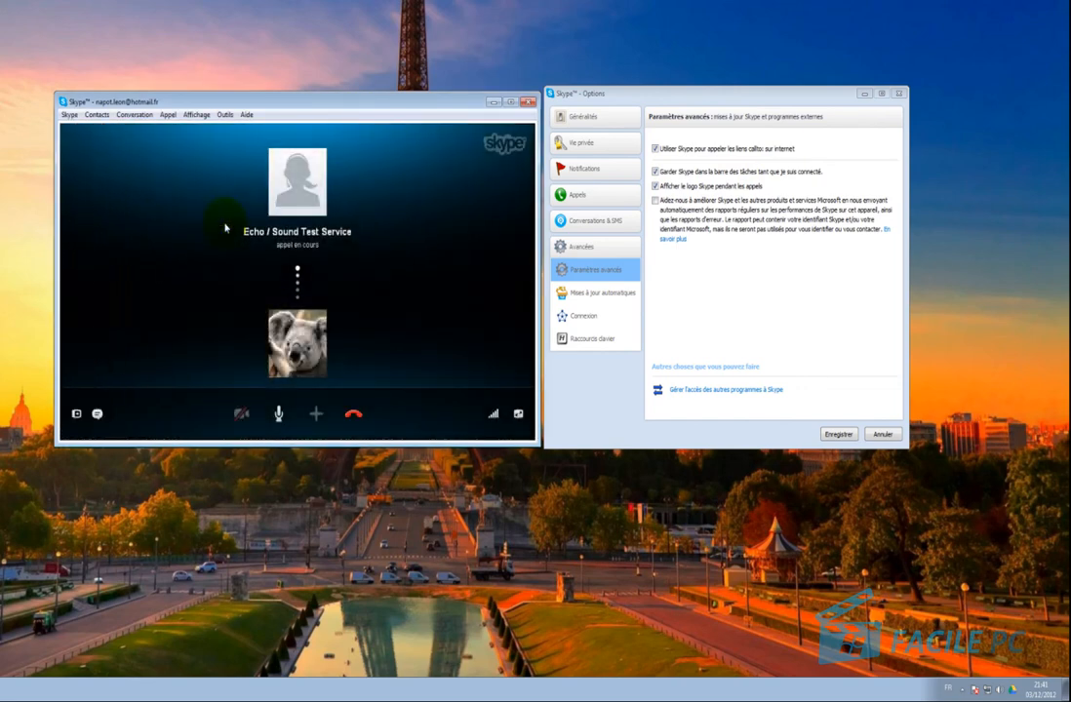
pyautogui.click(355, 415)
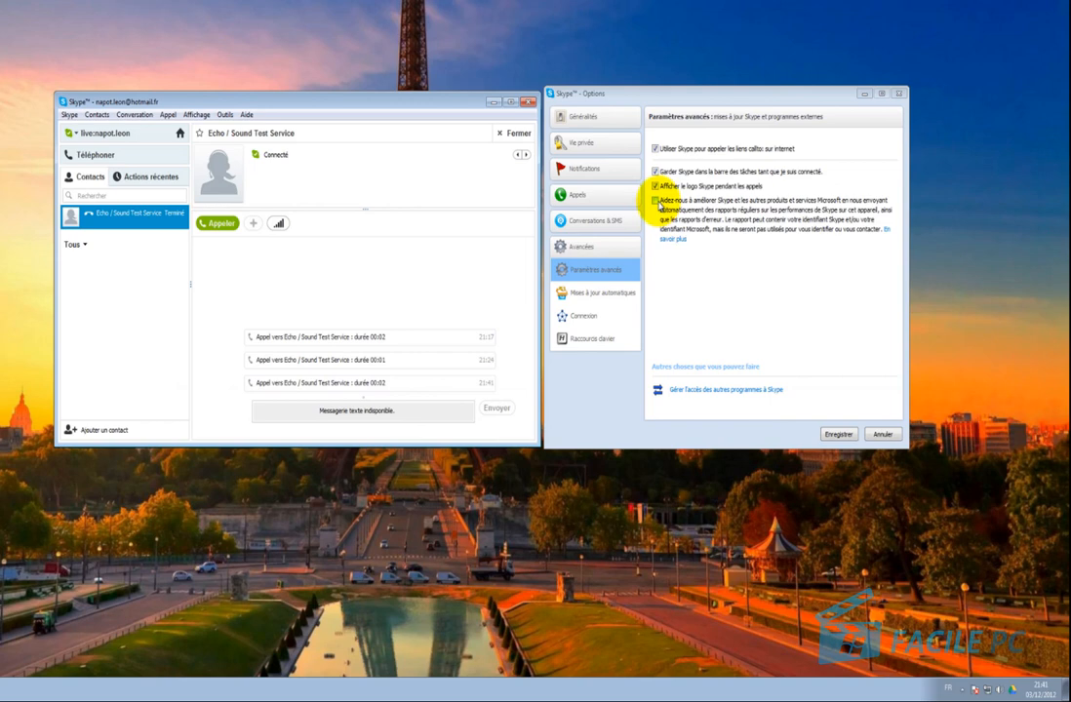
# Tick 'Aidez-nous à améliorer Skype' and untick 'Utiliser Skype pour appeler les liens callto'.
pyautogui.click(654, 200)
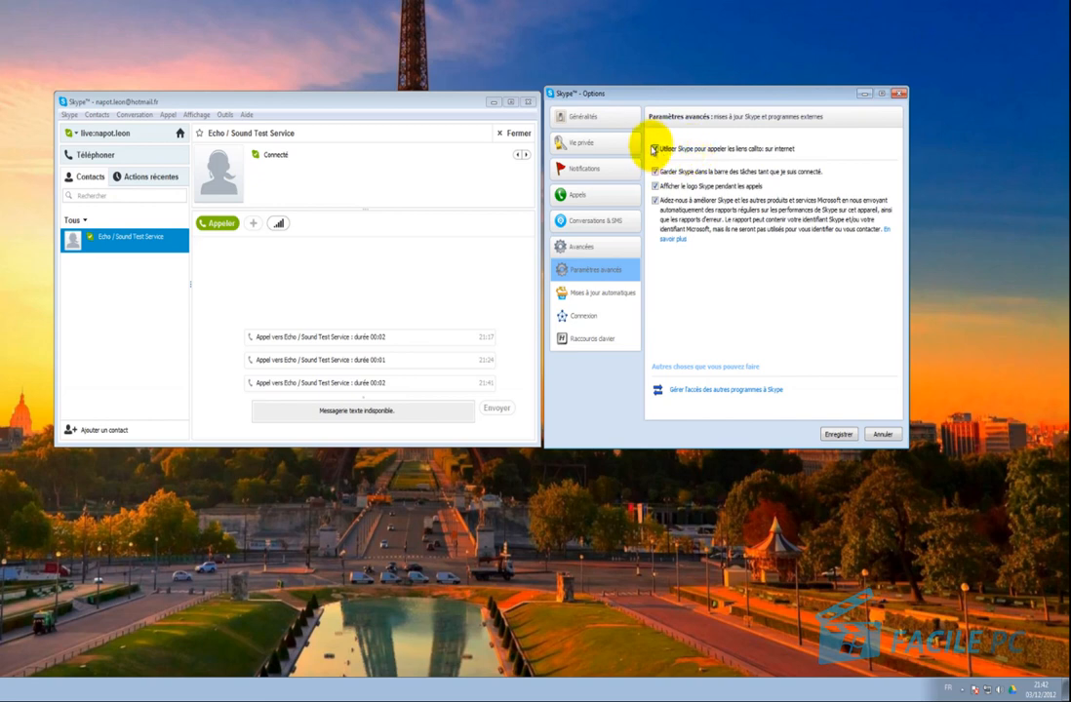
pyautogui.click(655, 150)
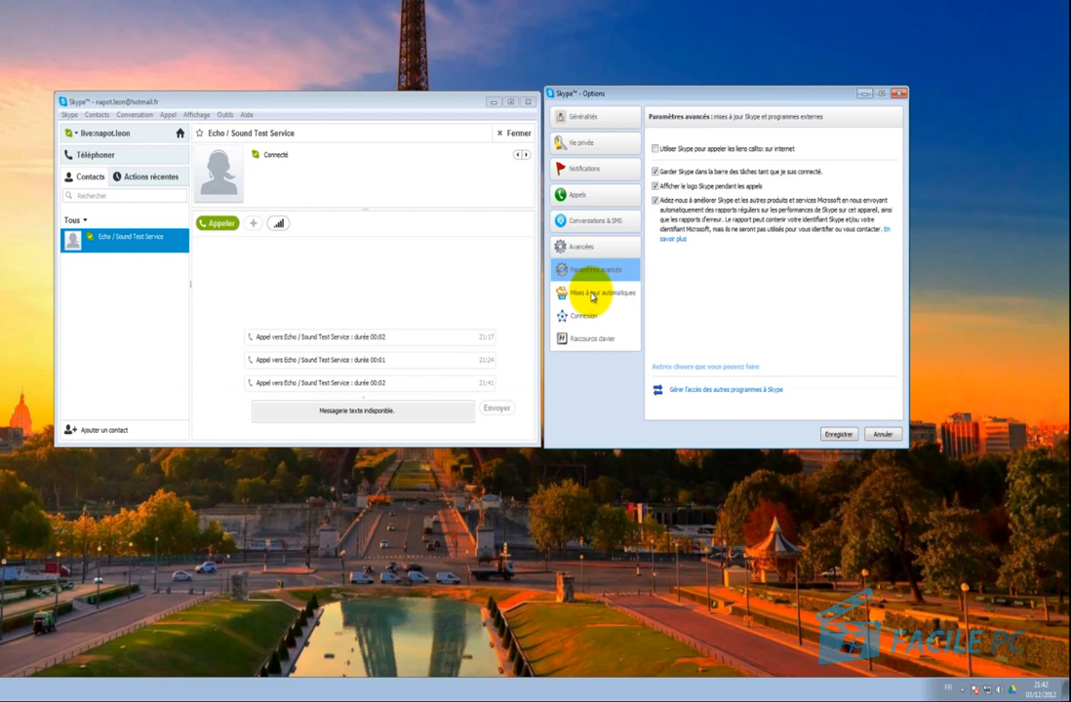
# Review the Mises à jour automatiques and Connexion pages, then go to Raccourcis clavier.
pyautogui.click(591, 295)
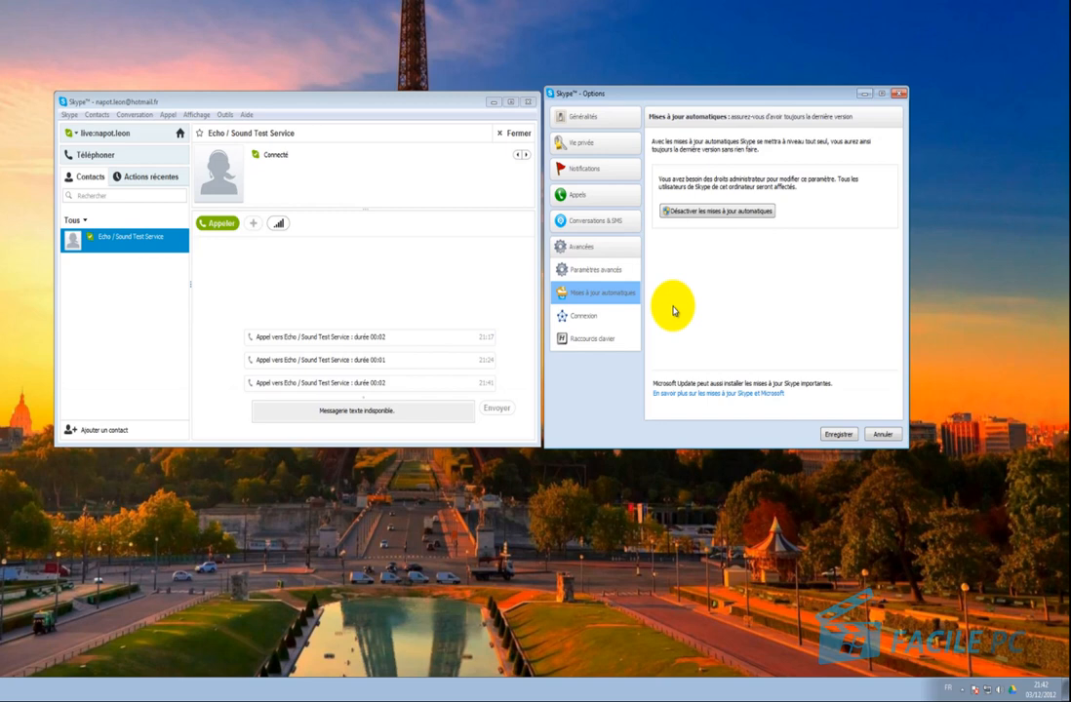
pyautogui.click(588, 320)
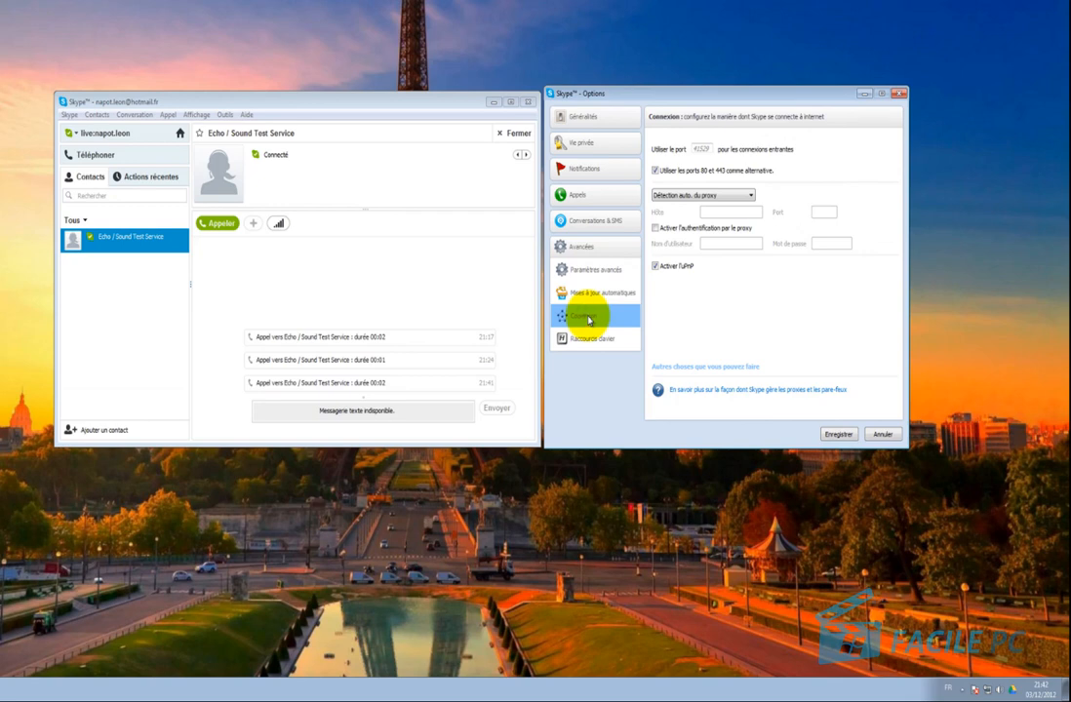
pyautogui.click(575, 341)
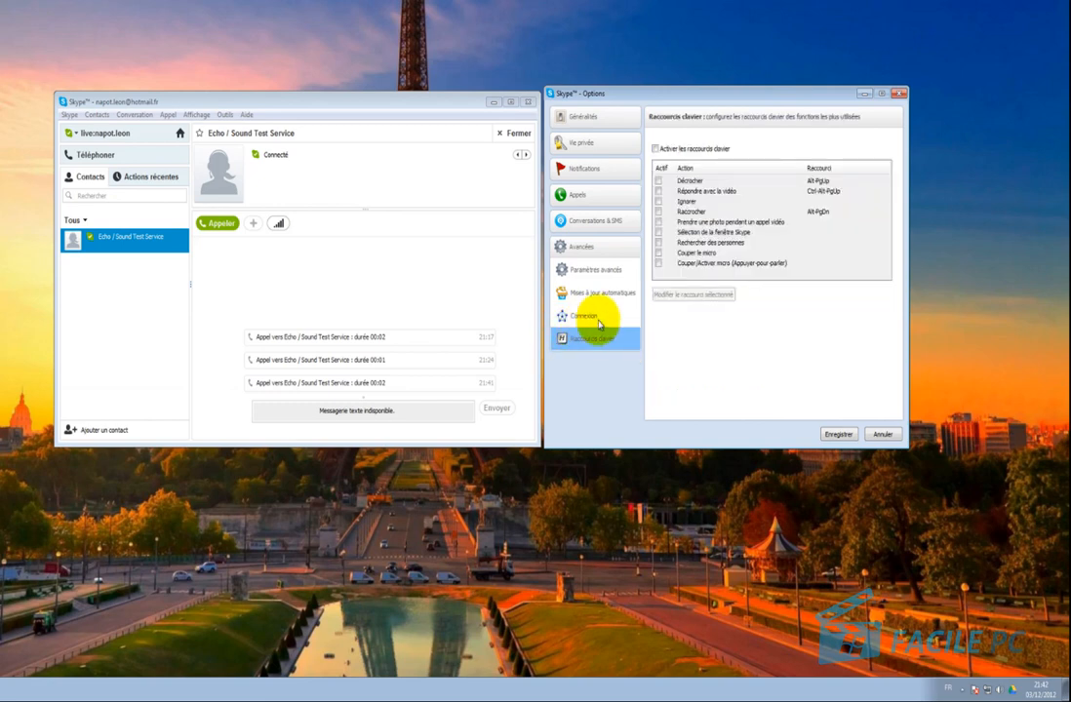
# Enable keyboard shortcuts, activate Décrocher and Raccrocher, and edit the Couper/Activer micro shortcut.
pyautogui.click(654, 148)
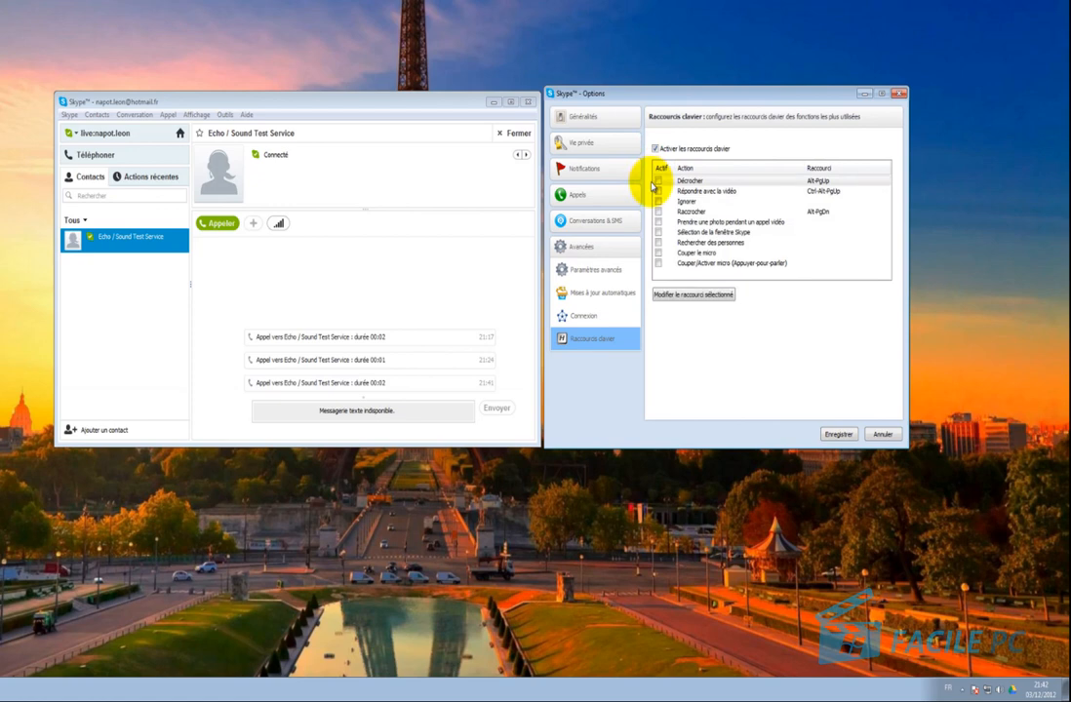
pyautogui.click(686, 184)
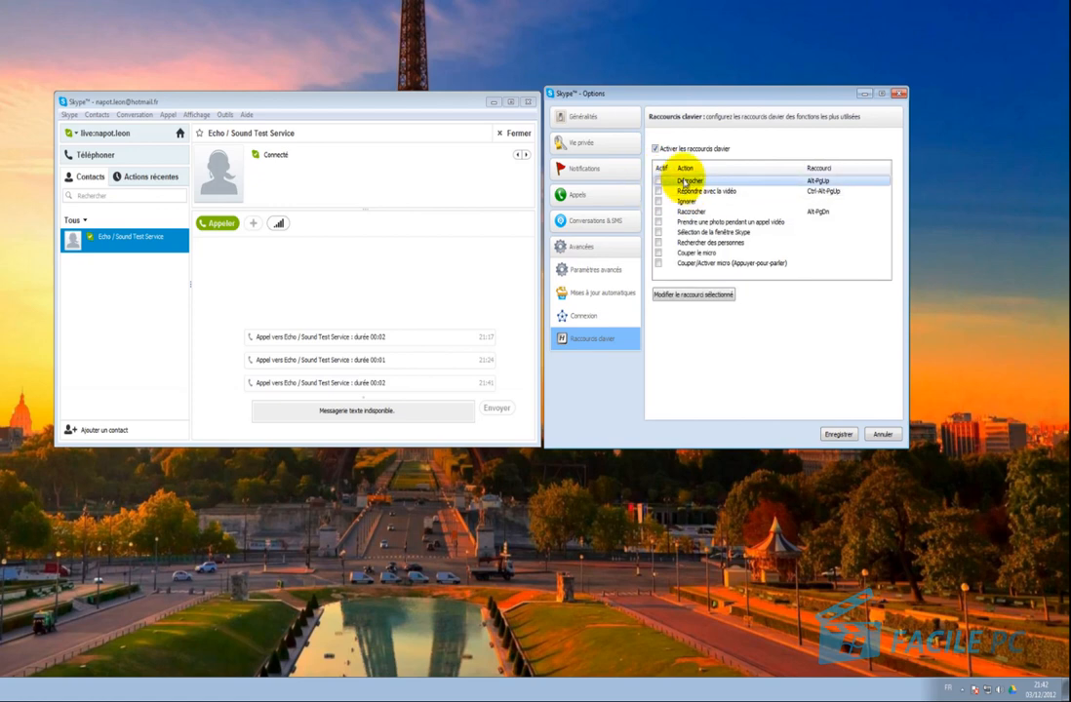
pyautogui.click(659, 181)
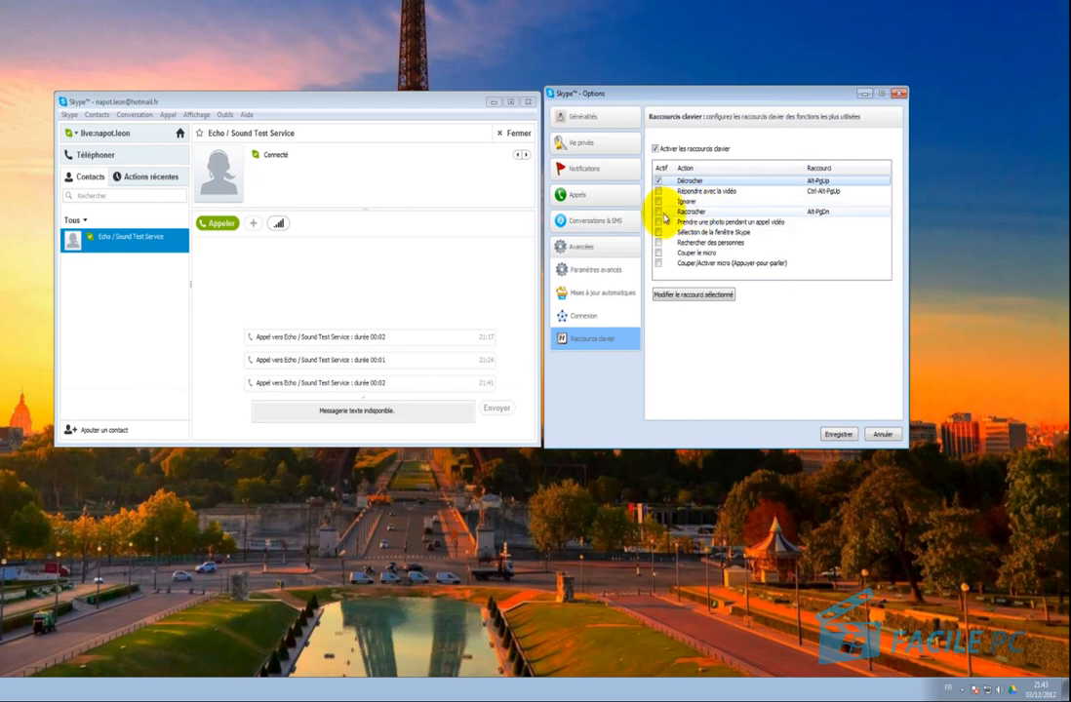
pyautogui.click(662, 212)
pyautogui.click(659, 211)
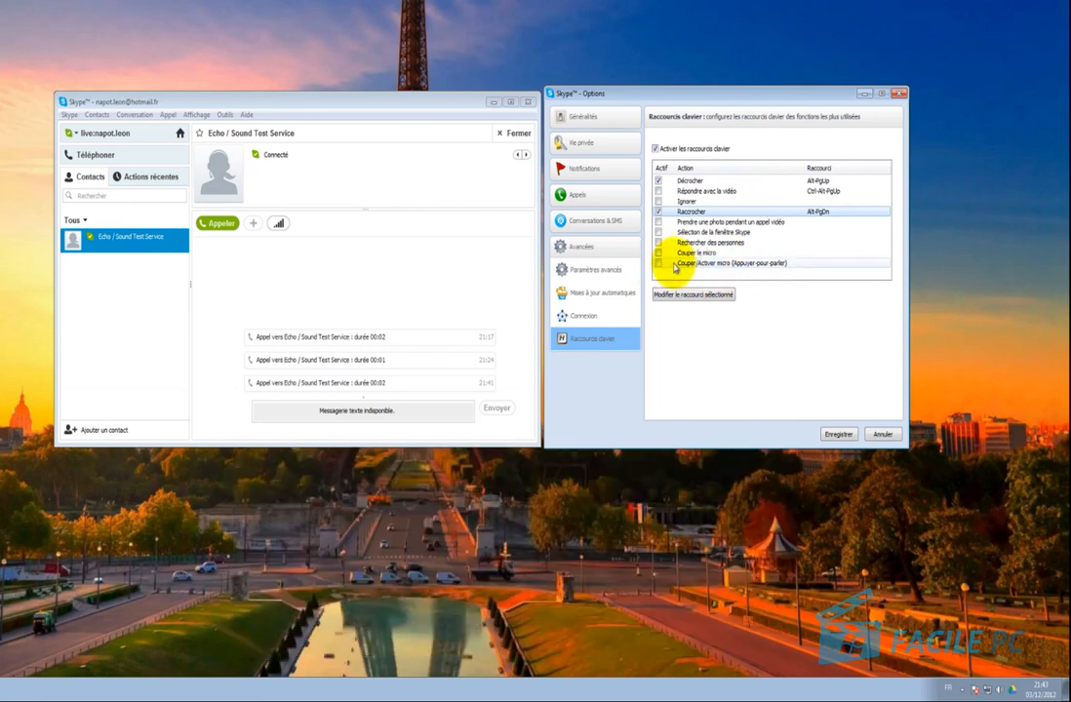
pyautogui.click(659, 264)
pyautogui.doubleClick(660, 264)
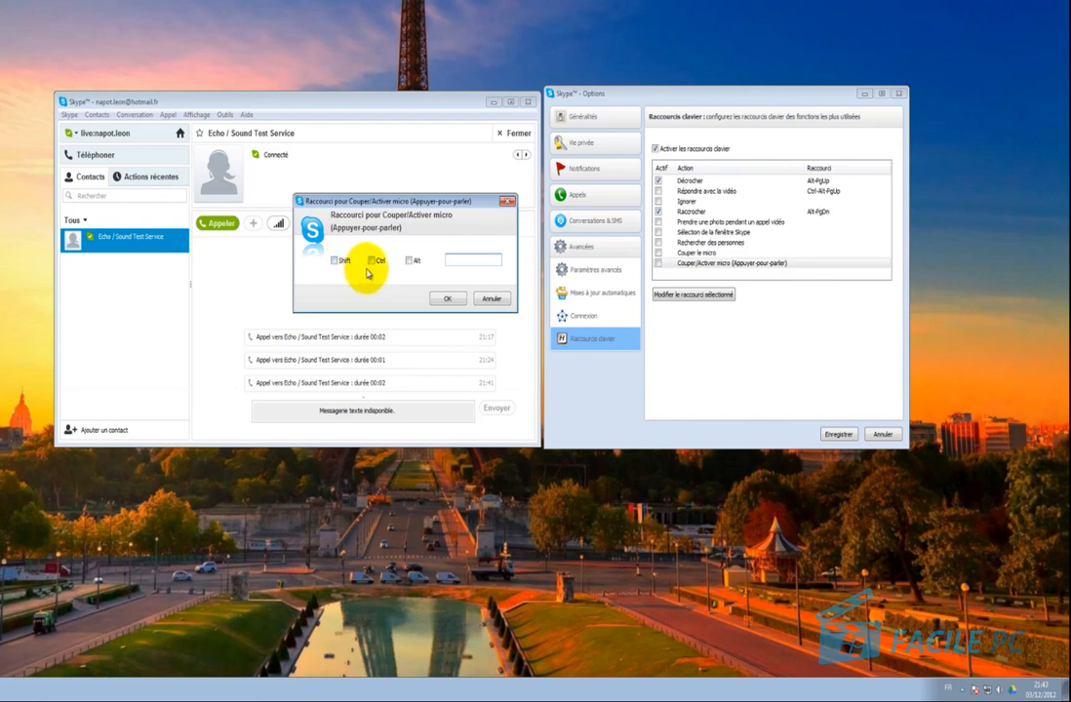
# Cancel the Couper/Activer micro edit, then open and close the Raccrocher editor unchanged.
pyautogui.click(464, 260)
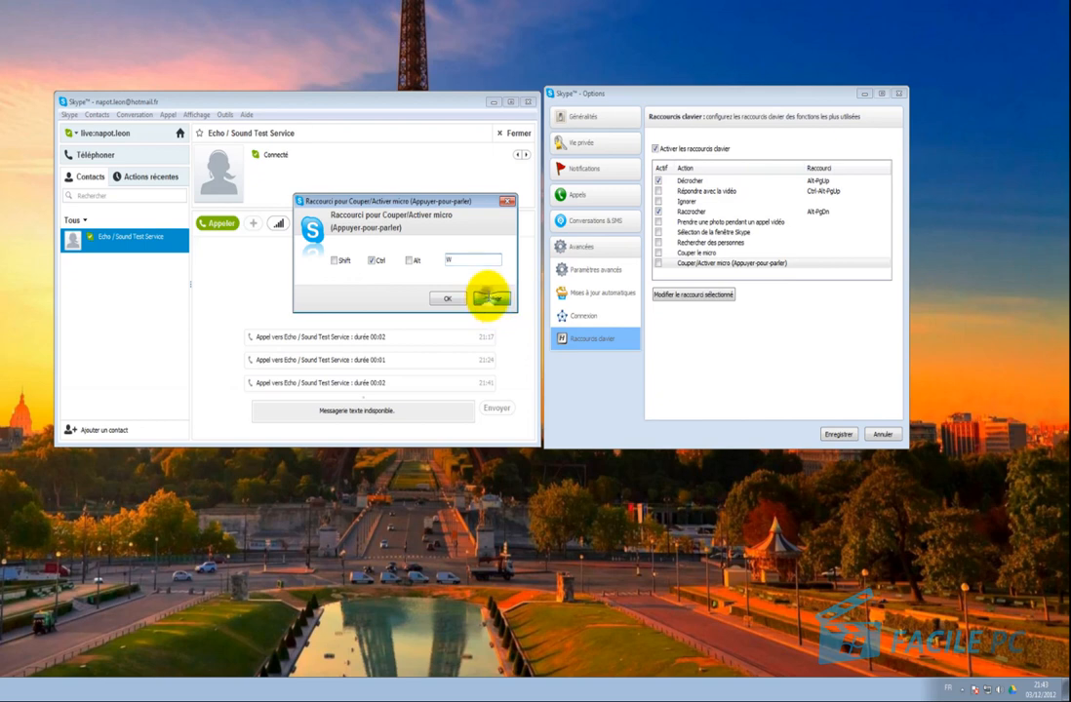
pyautogui.click(489, 298)
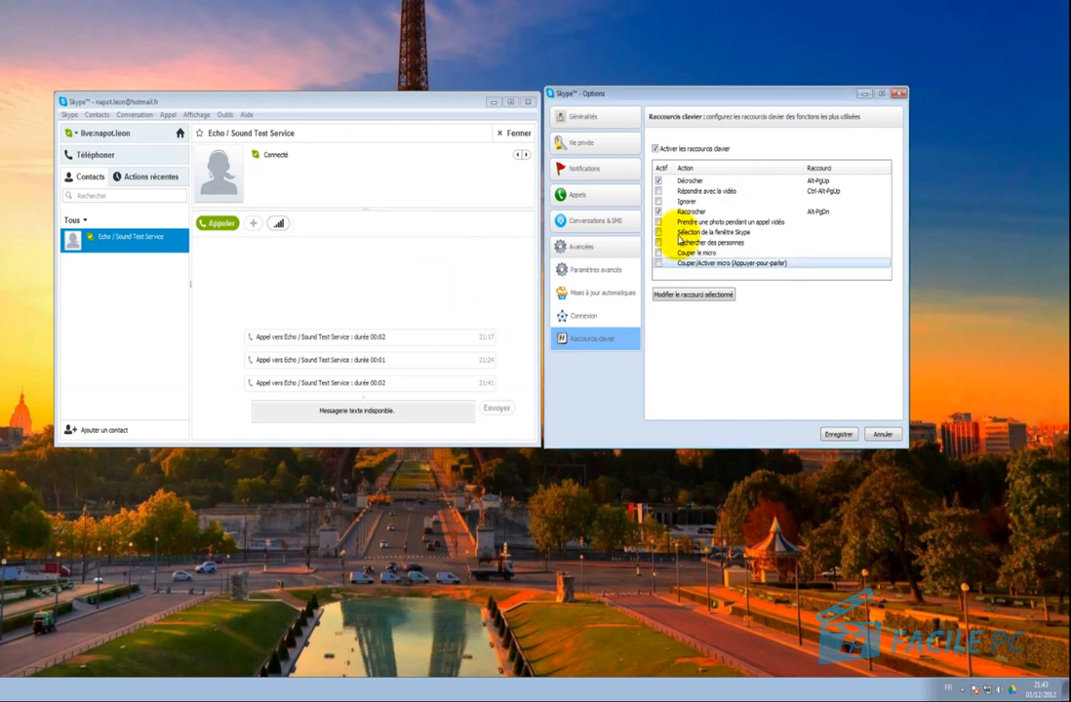
pyautogui.click(696, 212)
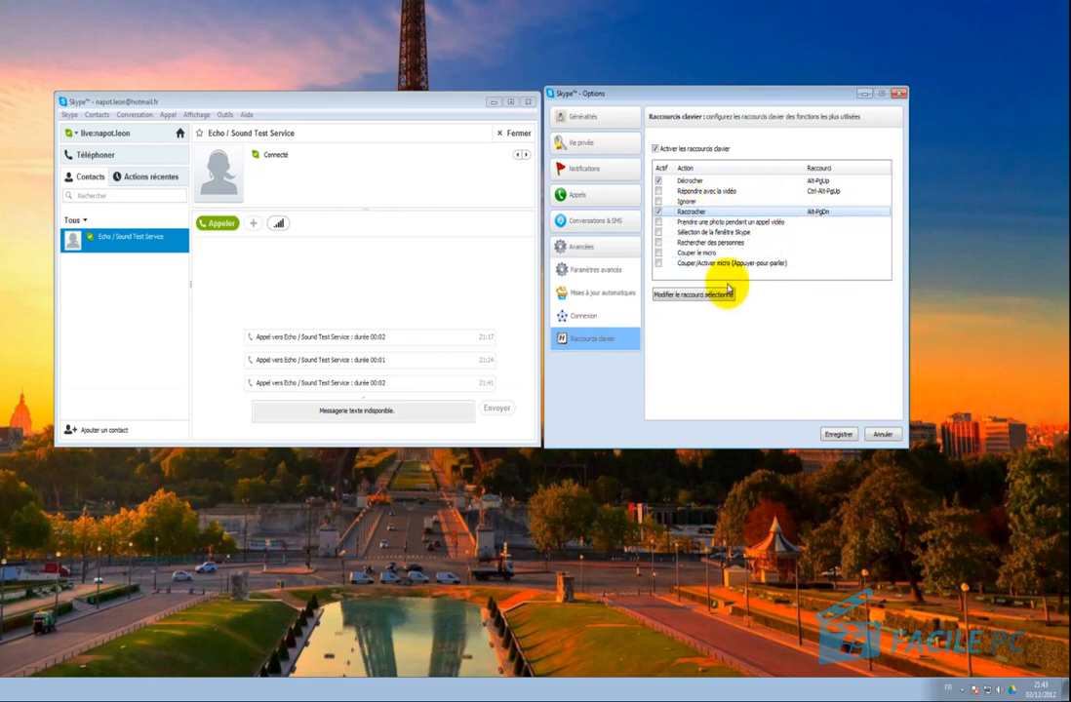
pyautogui.click(698, 295)
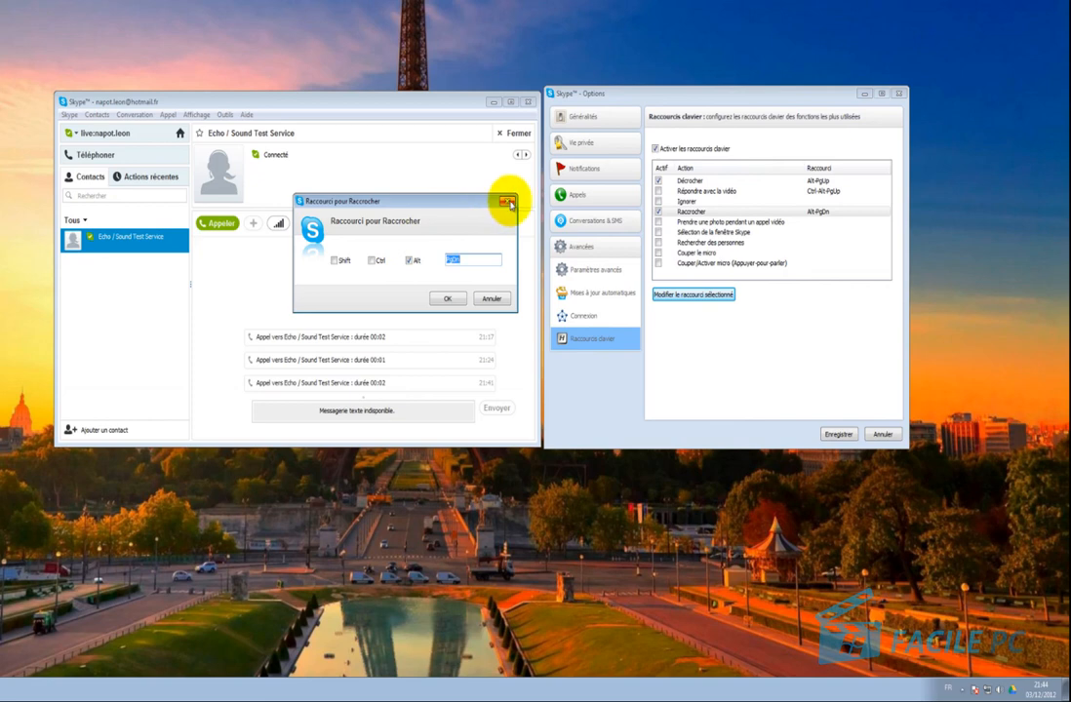
pyautogui.click(508, 203)
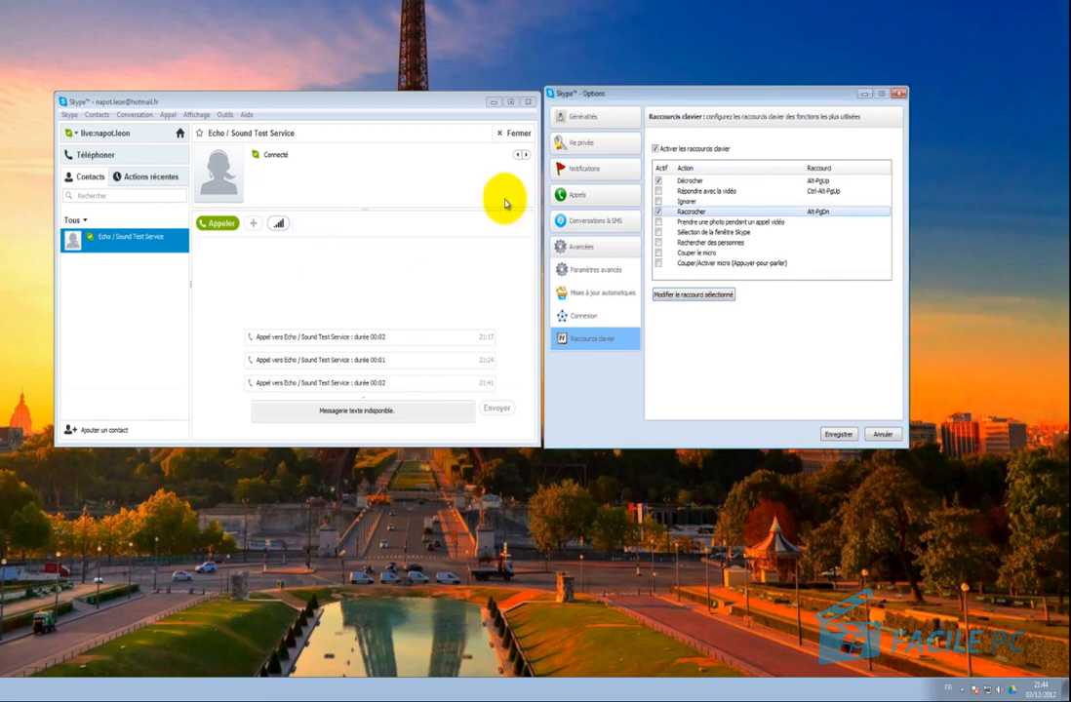
# Cancel out of the Skype Options window.
pyautogui.click(881, 436)
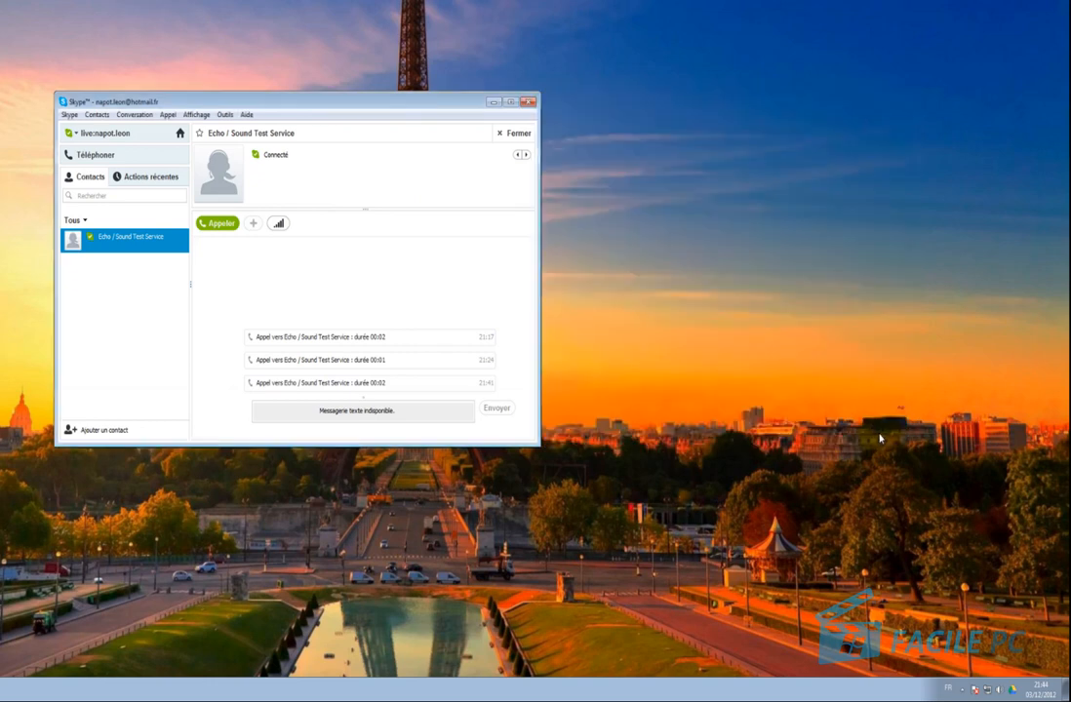